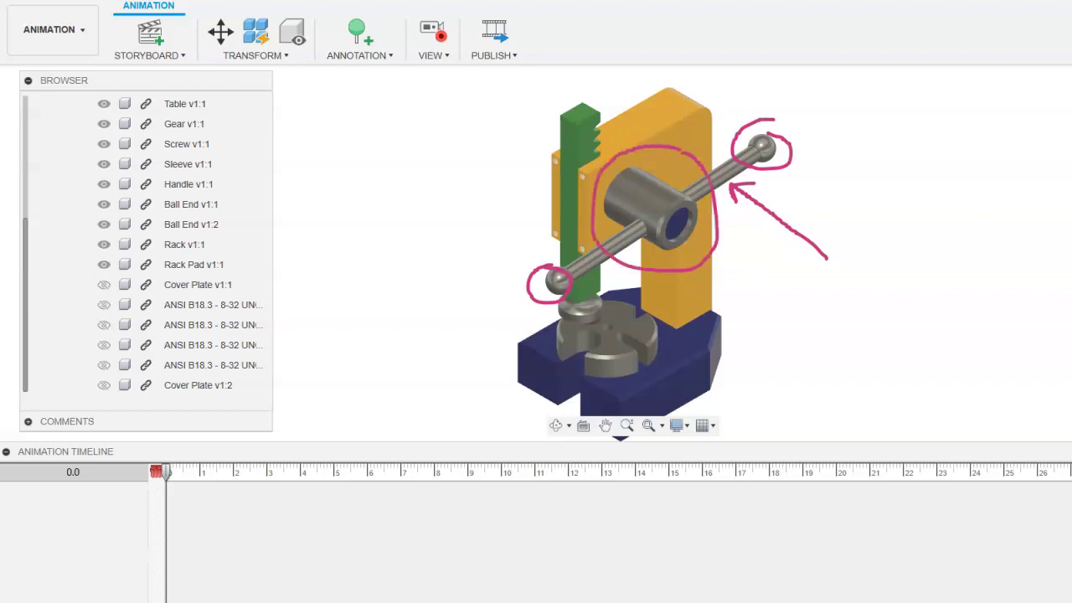
# Move the animation playhead from 0 to 3.0 seconds on the timeline
pyautogui.press('Escape')
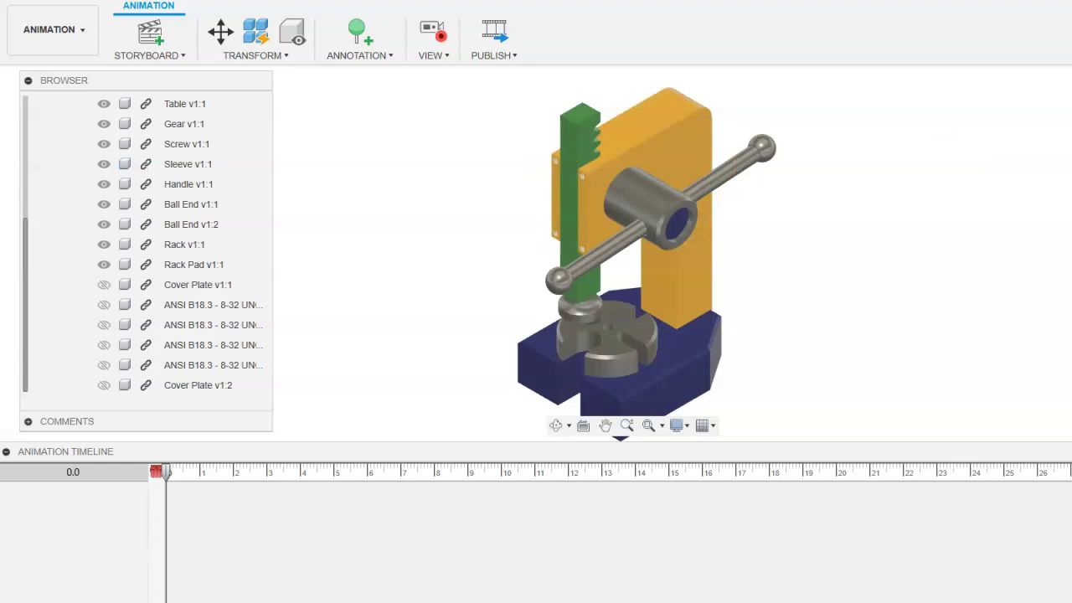
pyautogui.moveTo(350, 283); pyautogui.dragTo(169, 466)
pyautogui.moveTo(169, 476); pyautogui.dragTo(268, 477)
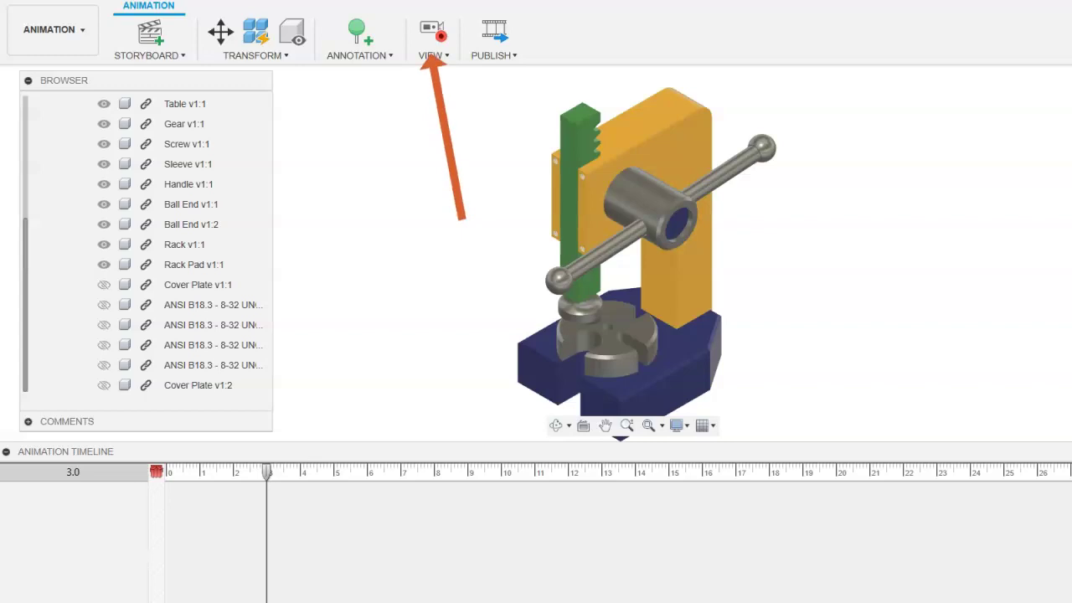
# Zoom in on the sleeve and pan to frame the handle, recording a 0–3 s camera move
pyautogui.click(663, 194)
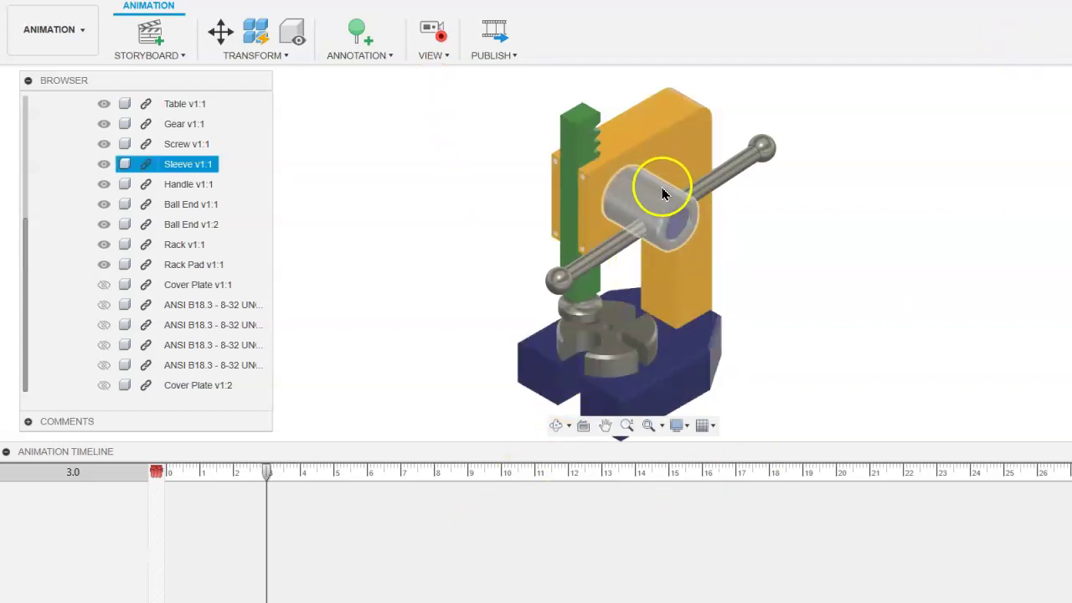
pyautogui.scroll(3, 664, 192)
pyautogui.scroll(3, 664, 191)
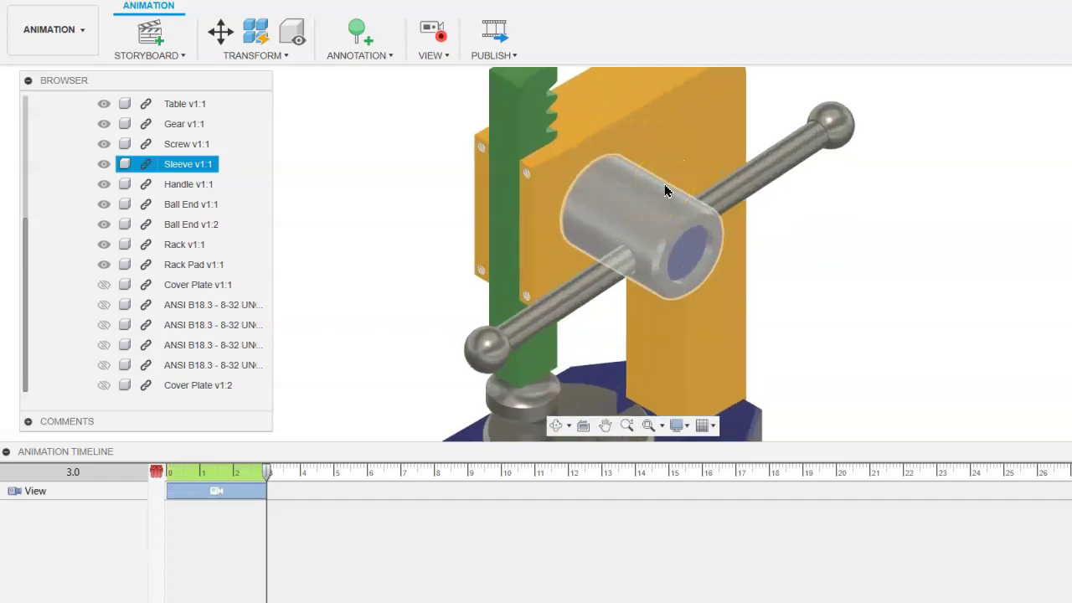
pyautogui.click(806, 187)
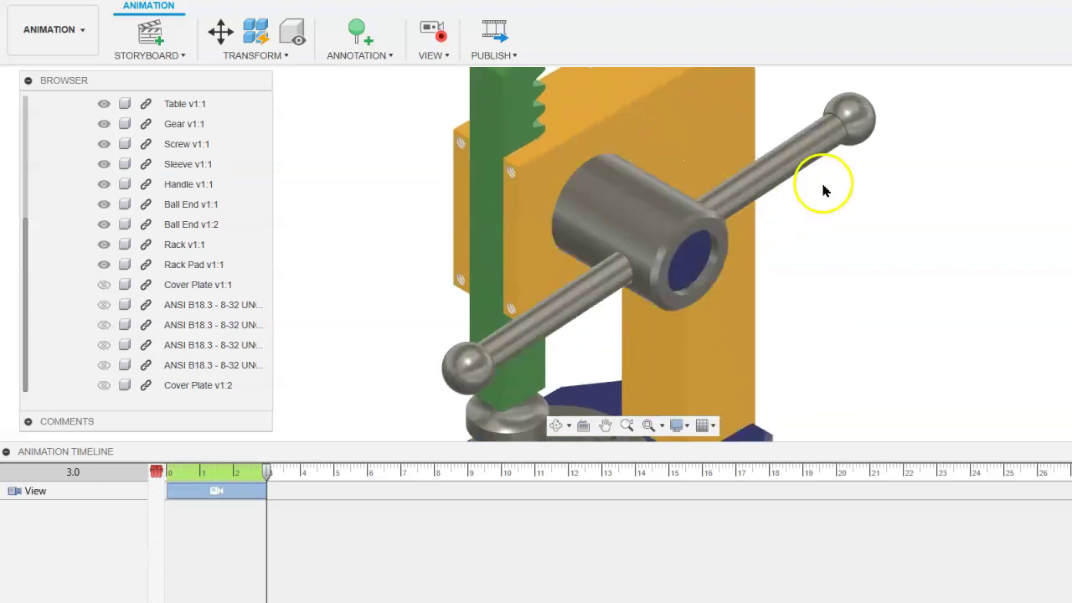
pyautogui.moveTo(823, 191); pyautogui.dragTo(815, 196, button='middle')
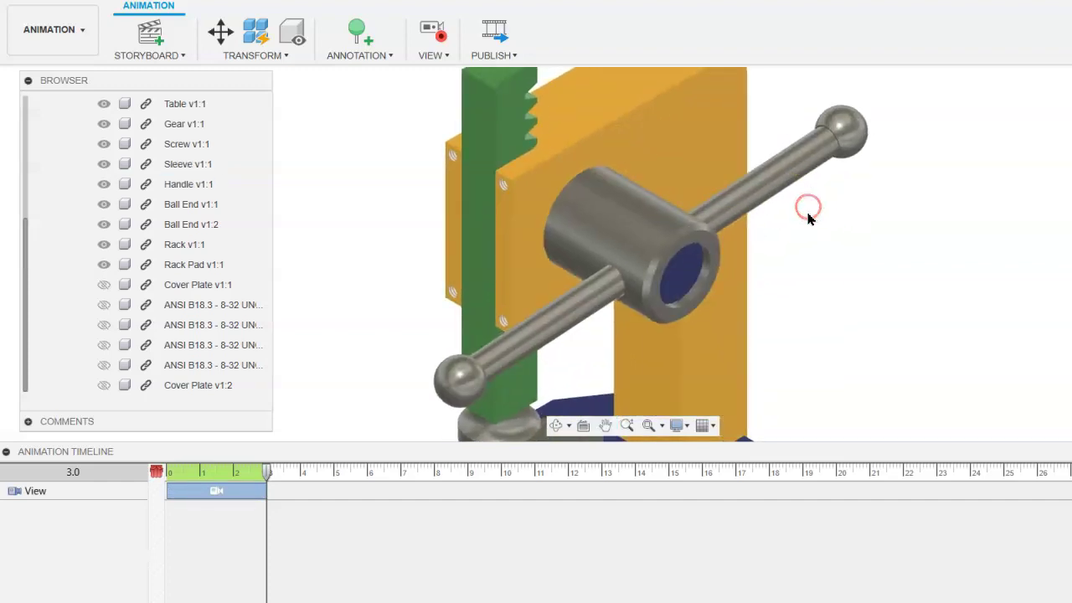
pyautogui.click(810, 239)
pyautogui.click(311, 490)
# Advance the playhead to 5.9 s and select only the upper ball end for transforming
pyautogui.moveTo(268, 467); pyautogui.dragTo(366, 474)
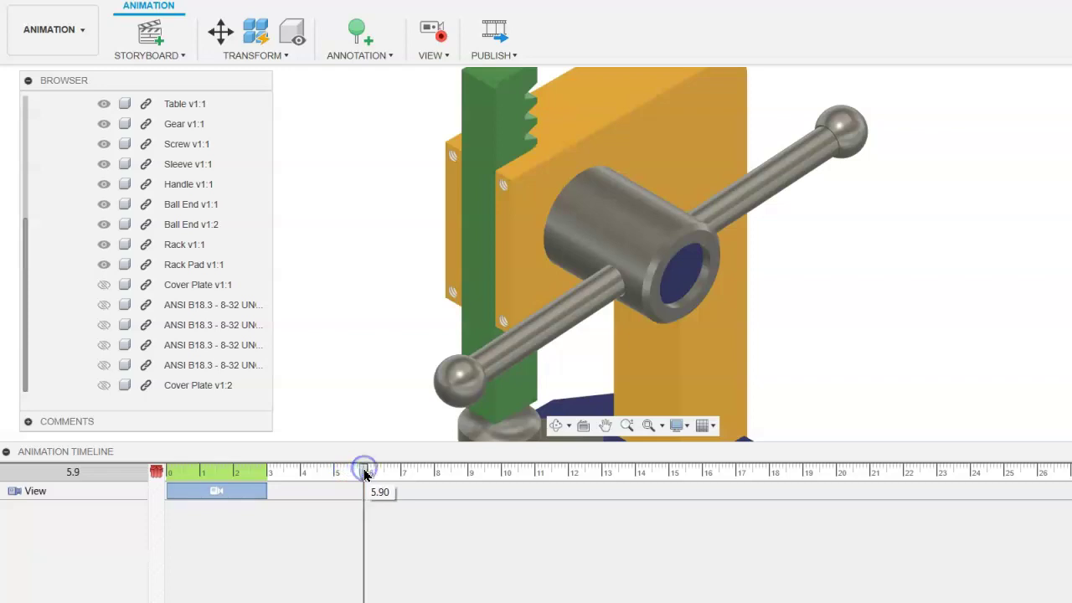
pyautogui.click(221, 34)
pyautogui.click(843, 128)
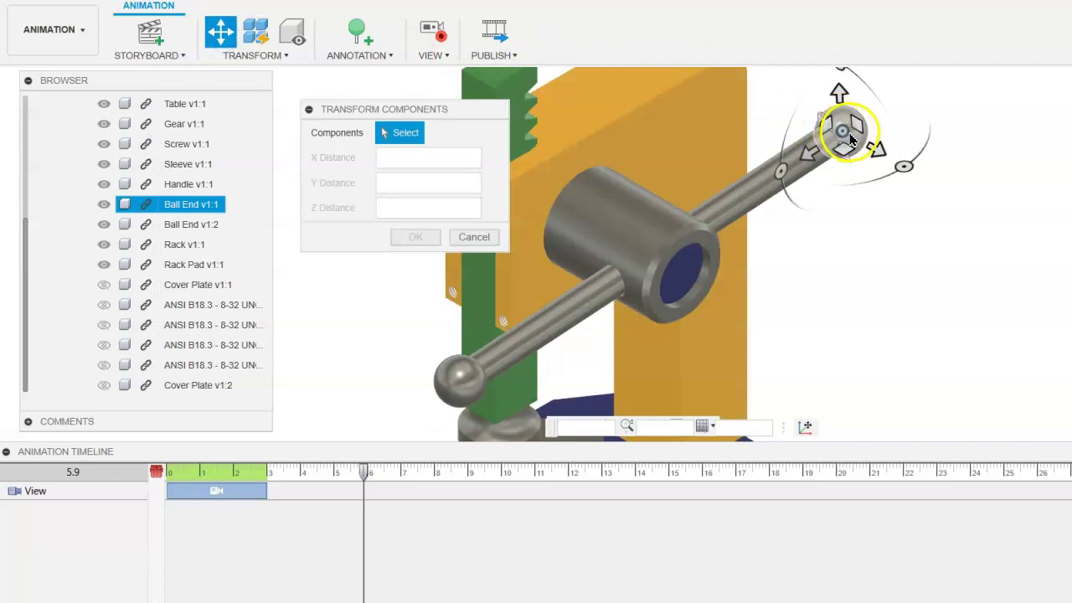
pyautogui.click(859, 142)
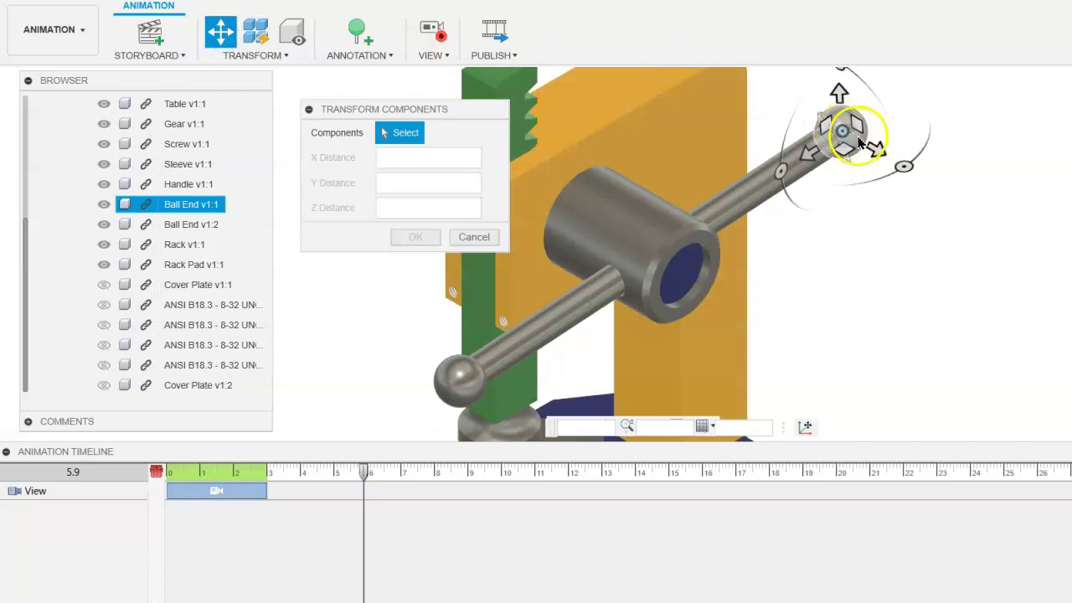
pyautogui.click(812, 166)
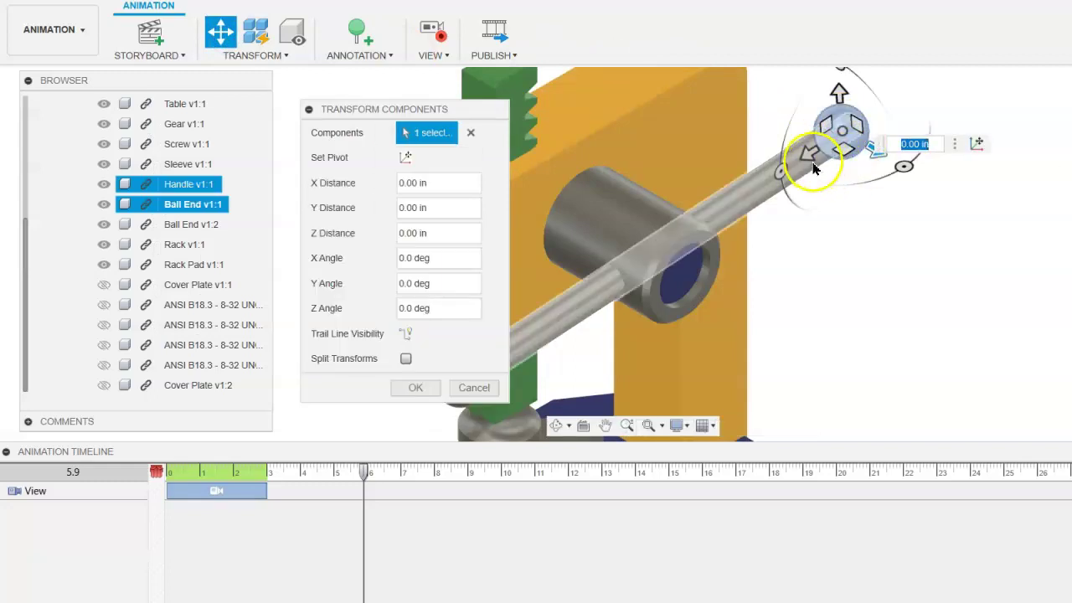
pyautogui.click(809, 153)
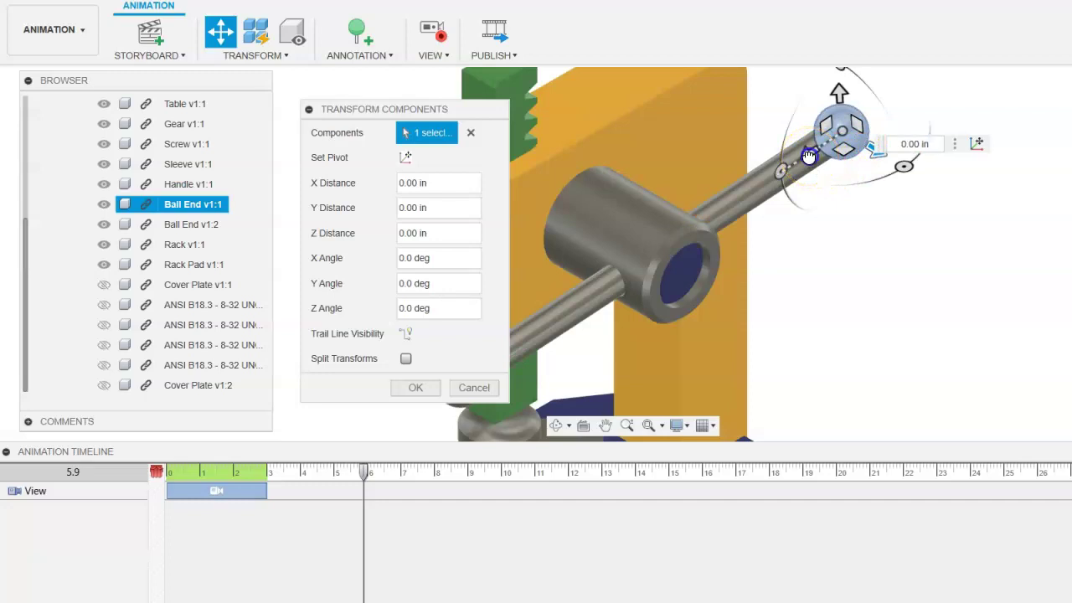
# Slide Ball End v1:1 -2.323 in along Z off the handle rod
pyautogui.moveTo(809, 157); pyautogui.dragTo(969, 81)
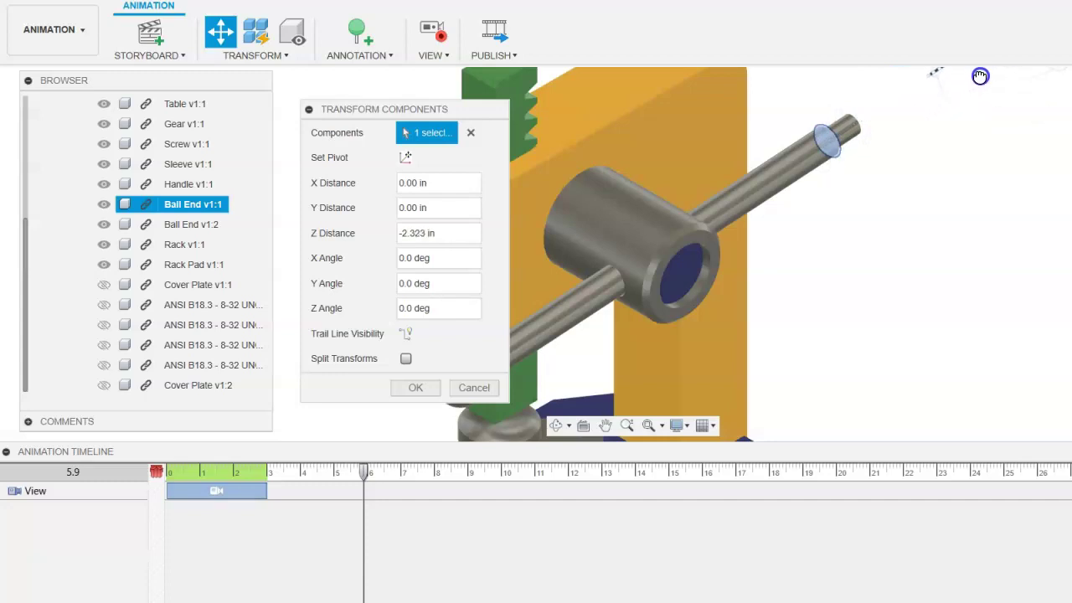
pyautogui.moveTo(979, 76); pyautogui.dragTo(969, 68)
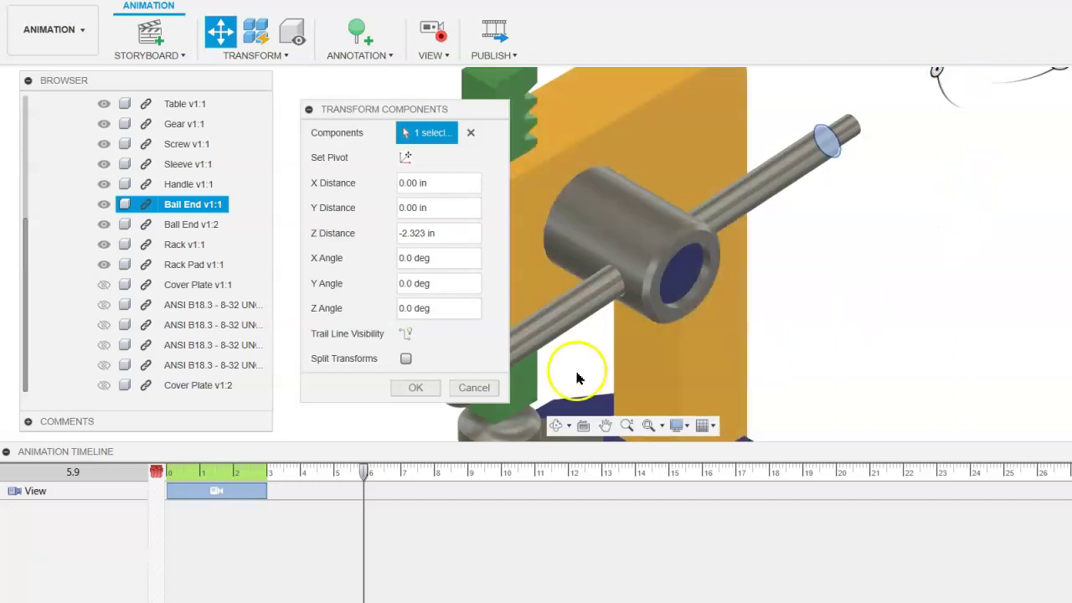
pyautogui.click(416, 387)
pyautogui.keyDown('ctrl'); pyautogui.click(501, 417); pyautogui.keyUp('ctrl')
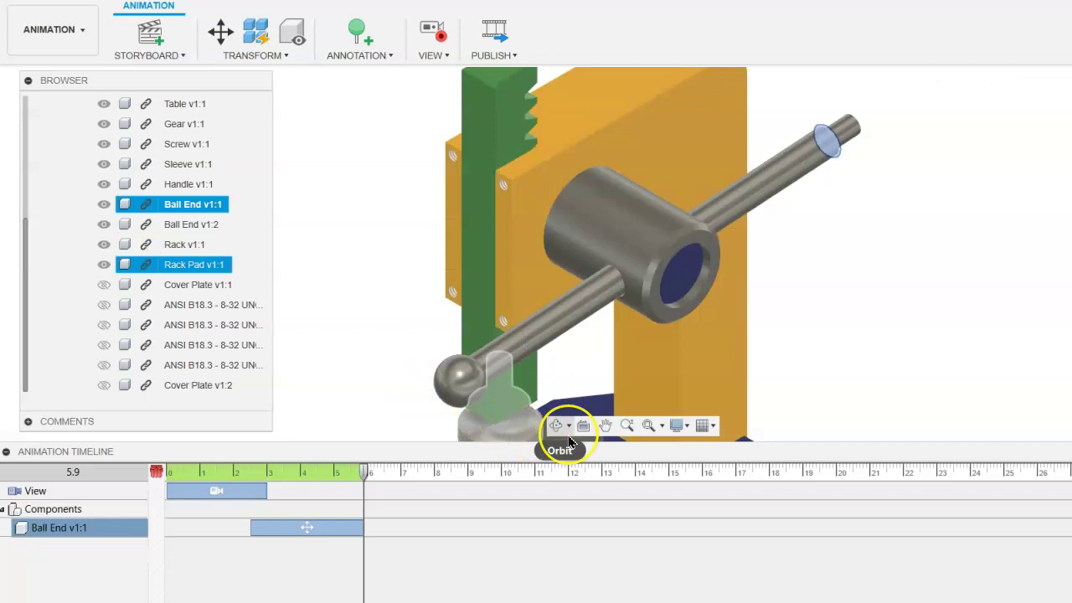
# Advance to 8.9 s and pan the view down to the lower ball end and rack pad
pyautogui.keyDown('ctrl'); pyautogui.click(509, 425); pyautogui.keyUp('ctrl')
pyautogui.moveTo(366, 471); pyautogui.dragTo(464, 473)
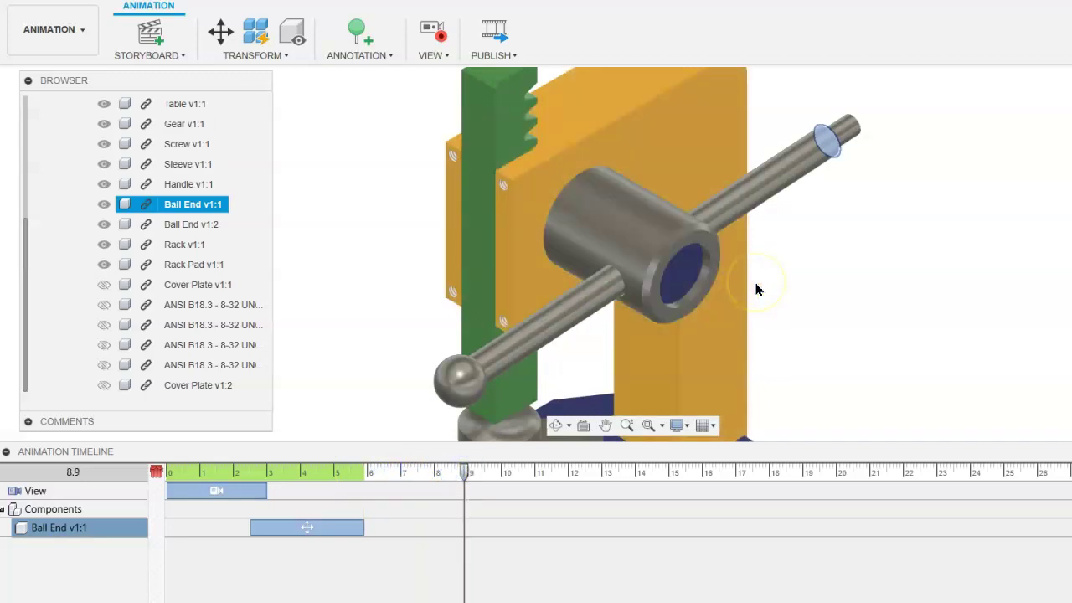
pyautogui.moveTo(755, 281); pyautogui.dragTo(999, 164, button='middle')
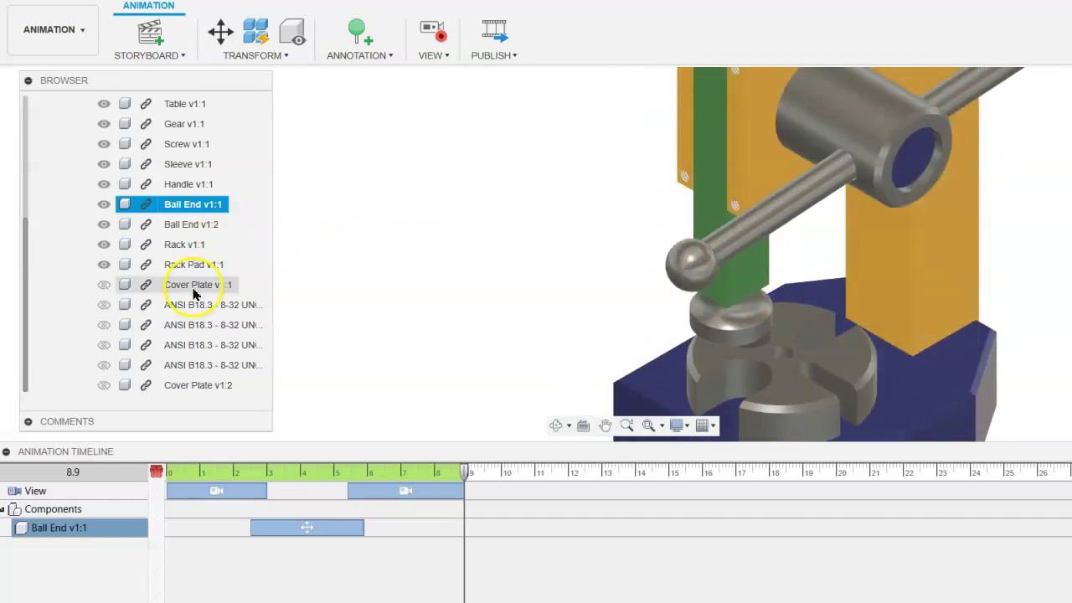
# Slide Ball End v1:2 -4.737 in along Z off the rod, ending at 8.9 s
pyautogui.click(234, 40)
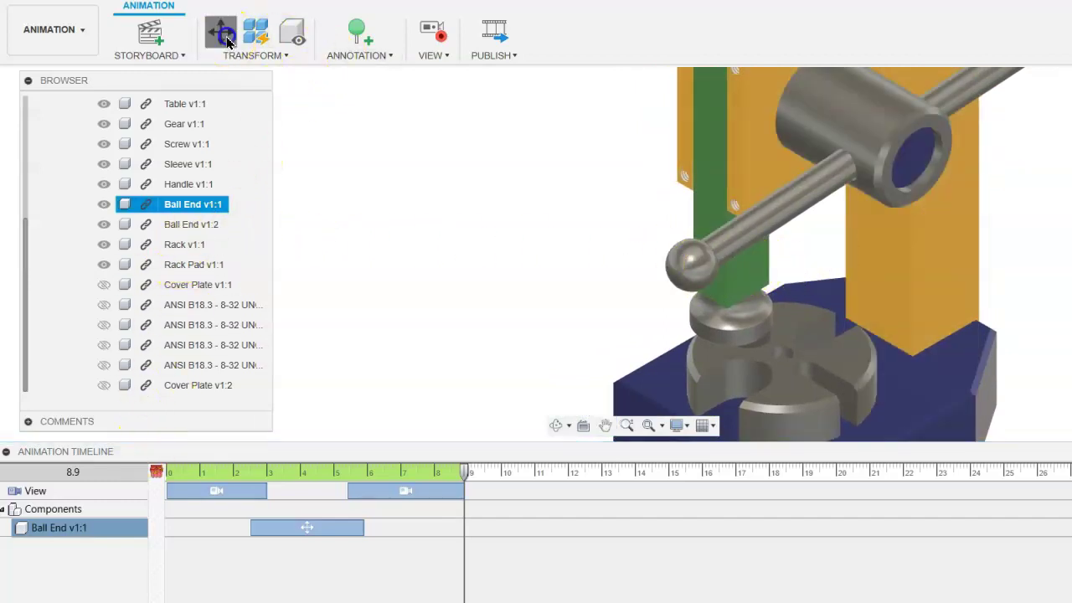
pyautogui.click(696, 275)
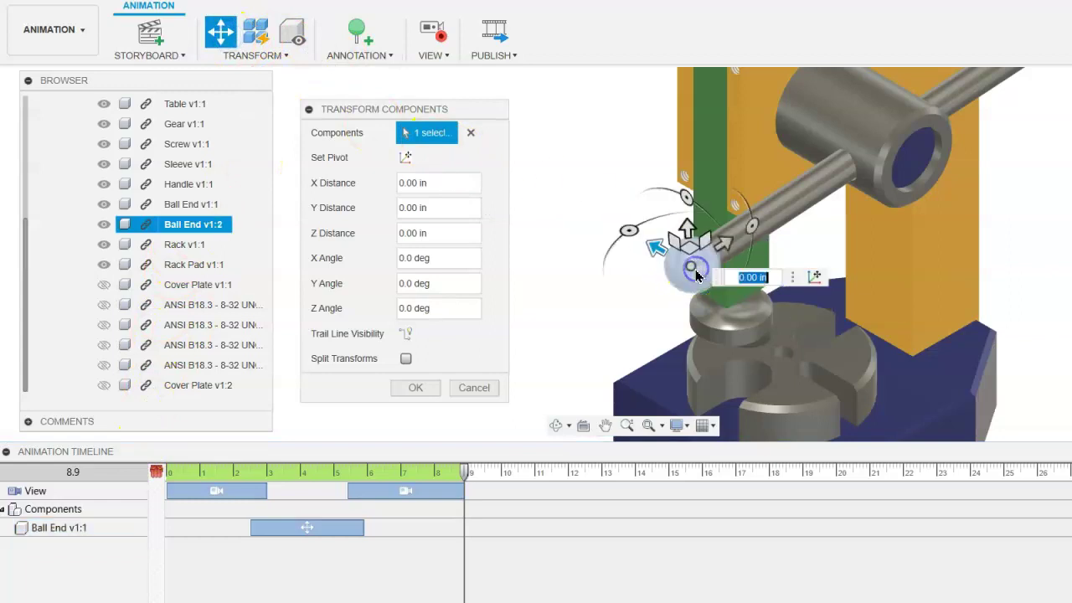
pyautogui.moveTo(725, 243); pyautogui.dragTo(399, 436)
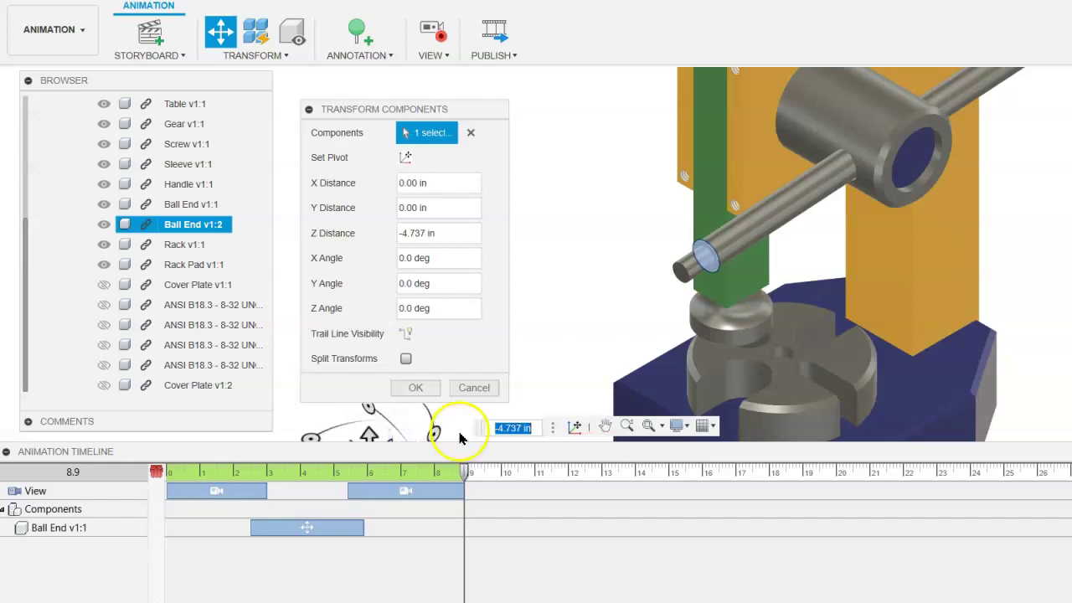
pyautogui.click(416, 389)
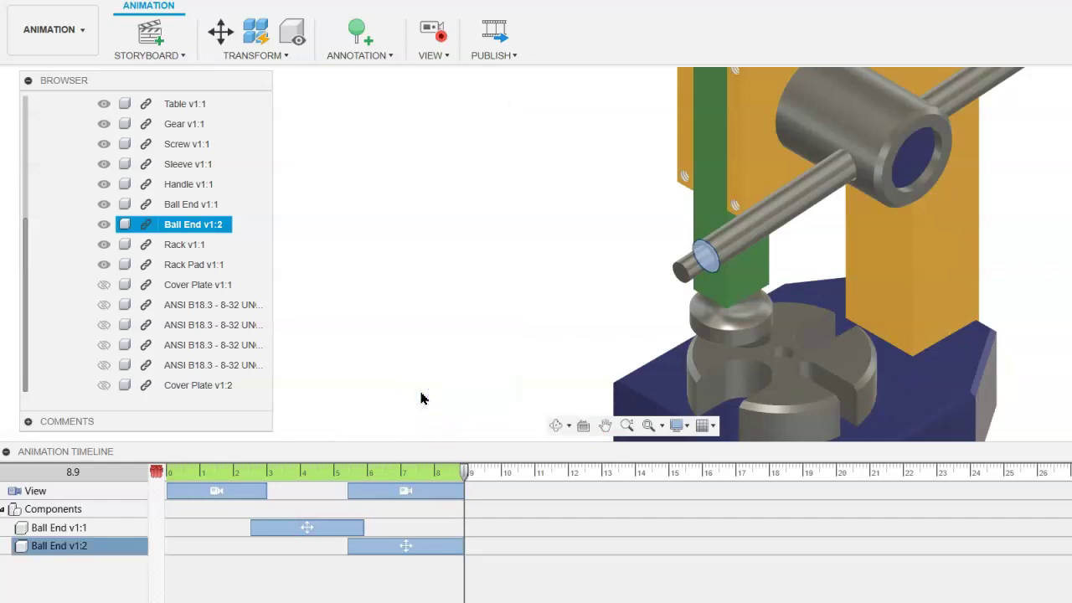
pyautogui.click(397, 532)
pyautogui.click(381, 538)
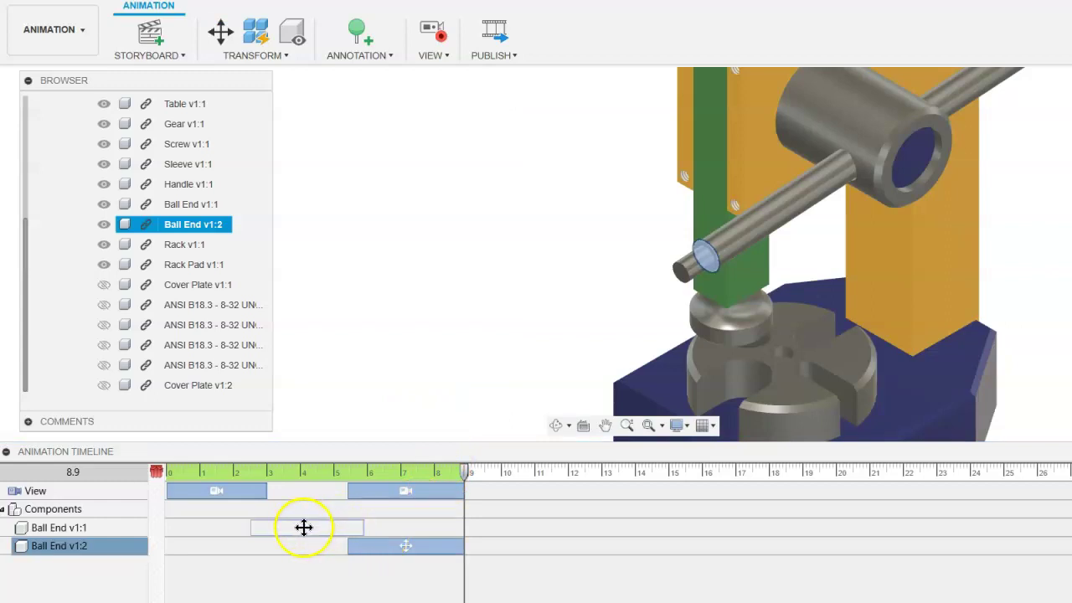
# Retime clips: second camera move starts near 6.5 s, Ball End v1:2 move runs 10–13.3 s
pyautogui.moveTo(304, 527); pyautogui.dragTo(330, 533)
pyautogui.click(377, 496)
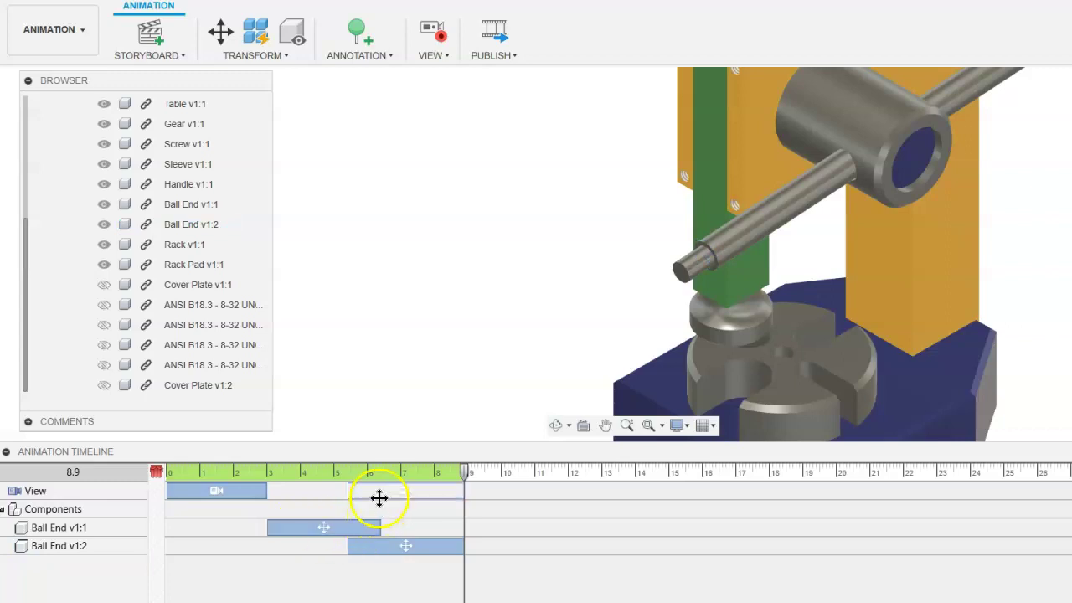
pyautogui.moveTo(420, 496); pyautogui.dragTo(416, 498)
pyautogui.click(406, 545)
pyautogui.moveTo(406, 545); pyautogui.dragTo(554, 544)
pyautogui.click(547, 545)
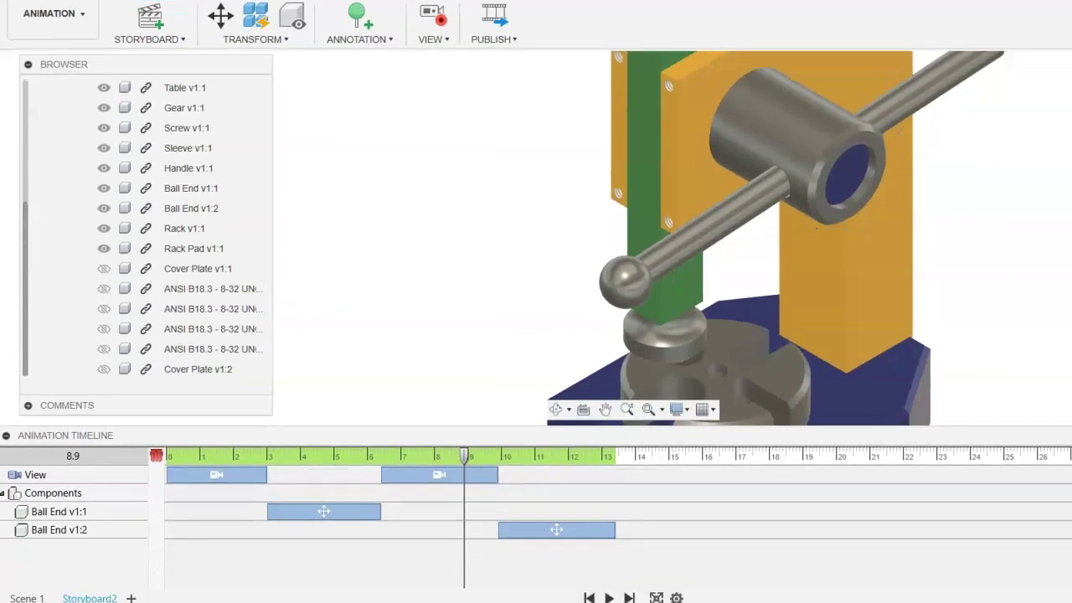
# Play the storyboard from the start, then scrub the playhead back to 6.4 s
pyautogui.click(588, 594)
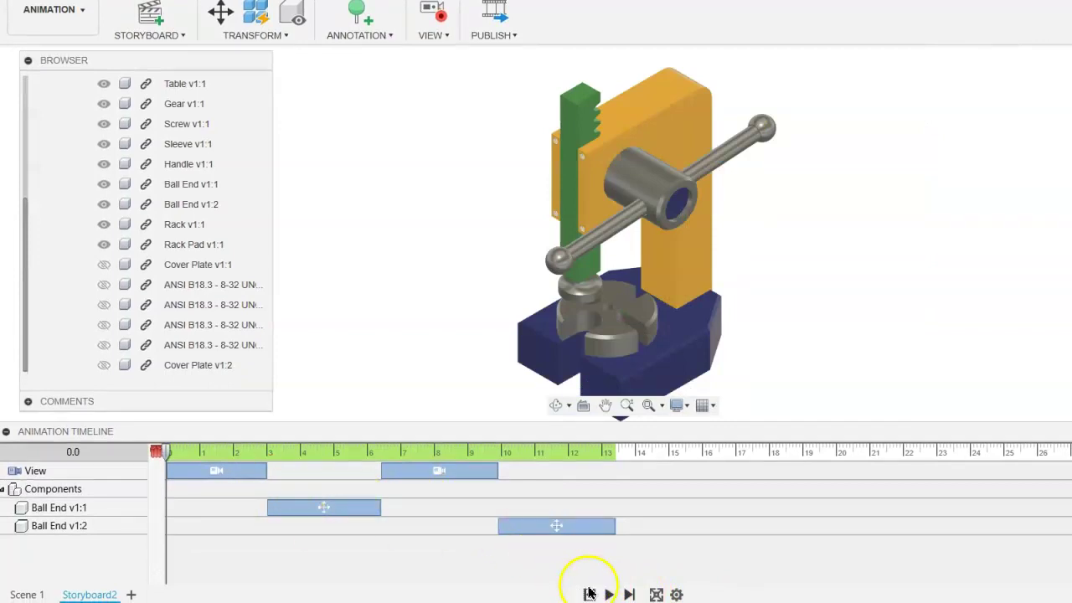
pyautogui.click(609, 594)
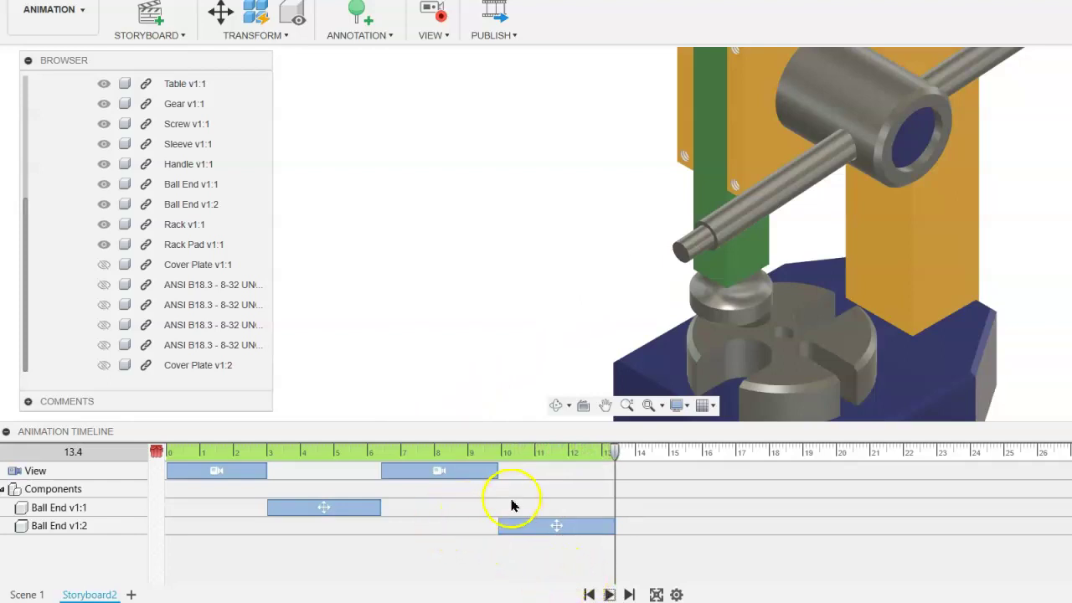
pyautogui.click(616, 453)
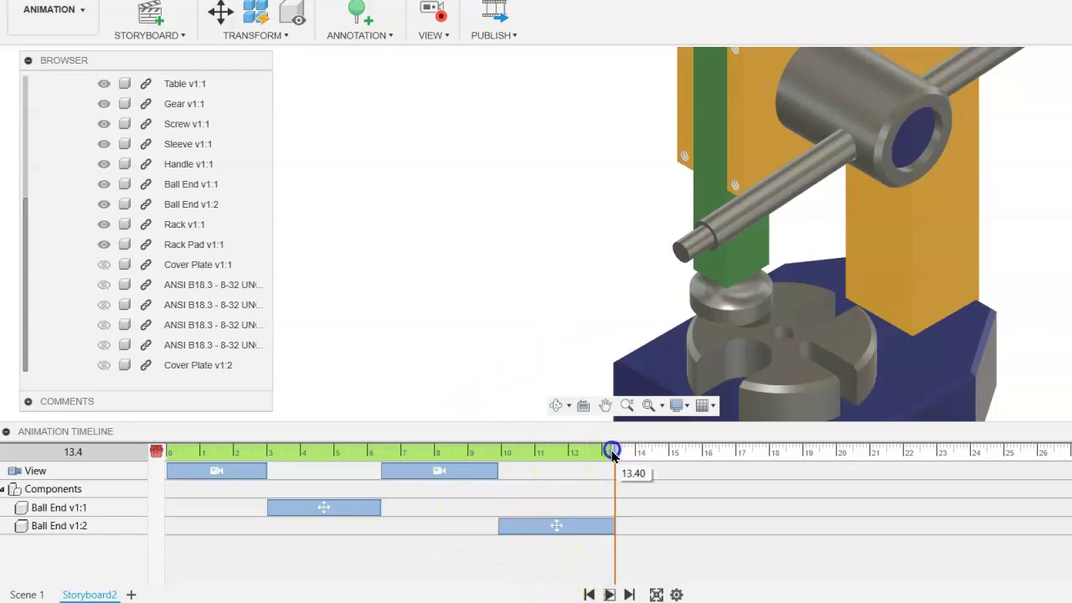
pyautogui.moveTo(613, 455); pyautogui.dragTo(380, 477)
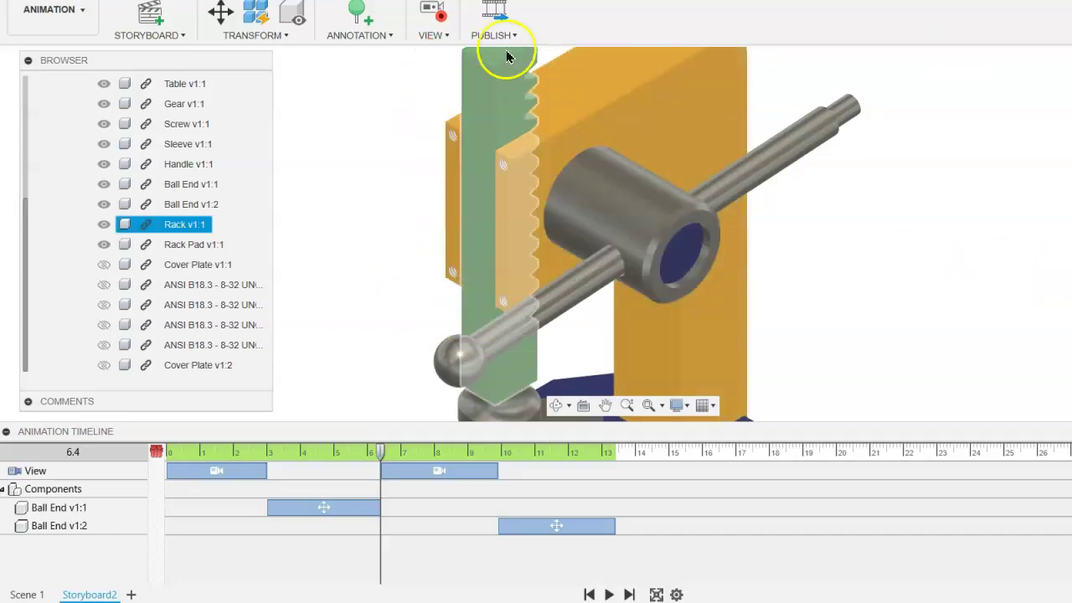
# Turn off Record View, pan to the slid-off ball, and settle the playhead at 6.4 s
pyautogui.click(432, 13)
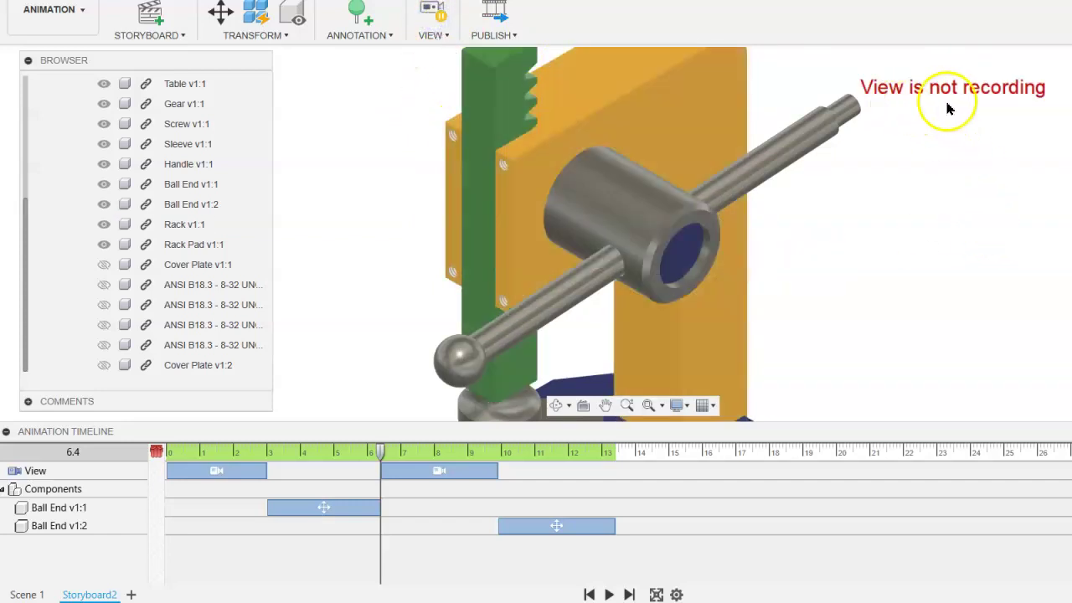
pyautogui.moveTo(849, 187); pyautogui.dragTo(678, 323, button='middle')
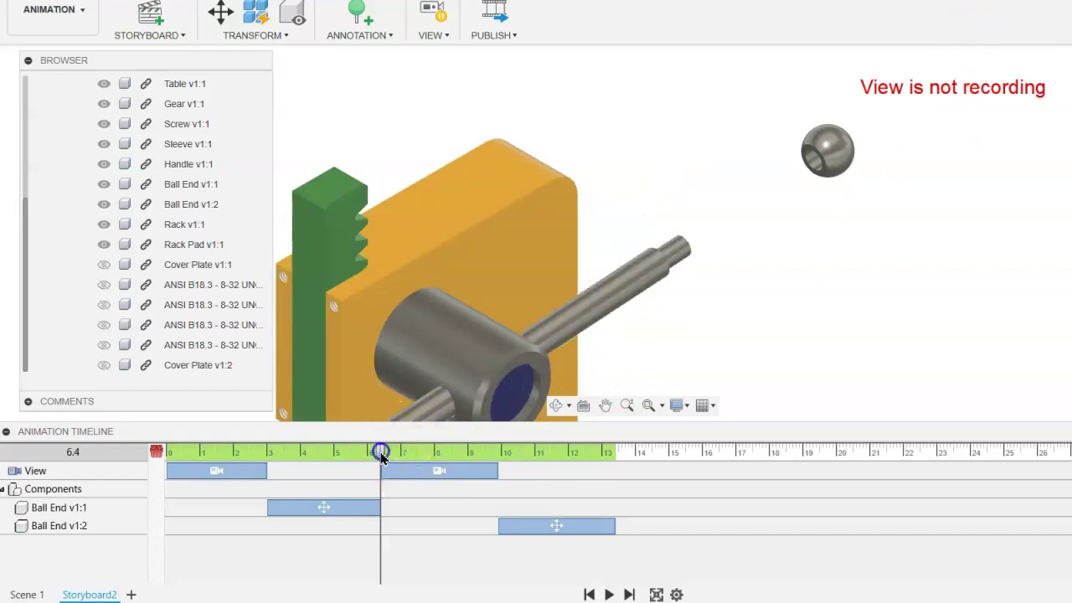
pyautogui.moveTo(380, 456)
pyautogui.mouseDown()
pyautogui.moveTo(370, 453)
pyautogui.moveTo(380, 453)
pyautogui.mouseUp()
pyautogui.click(571, 384)
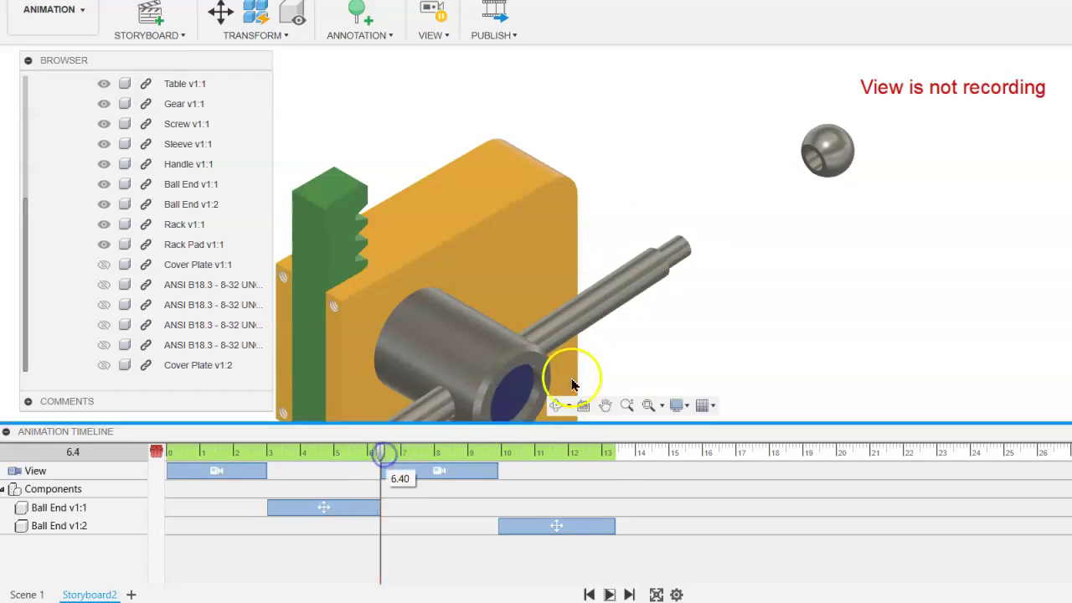
# Select the slid-off upper ball end, Ball End v1:1
pyautogui.click(826, 158)
pyautogui.click(459, 469)
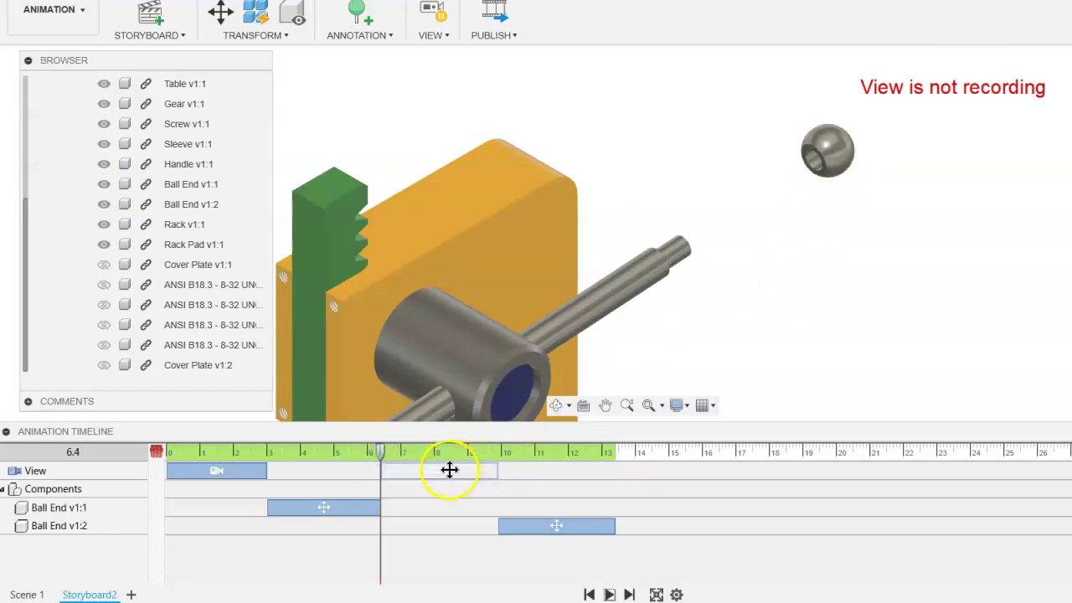
pyautogui.click(838, 152)
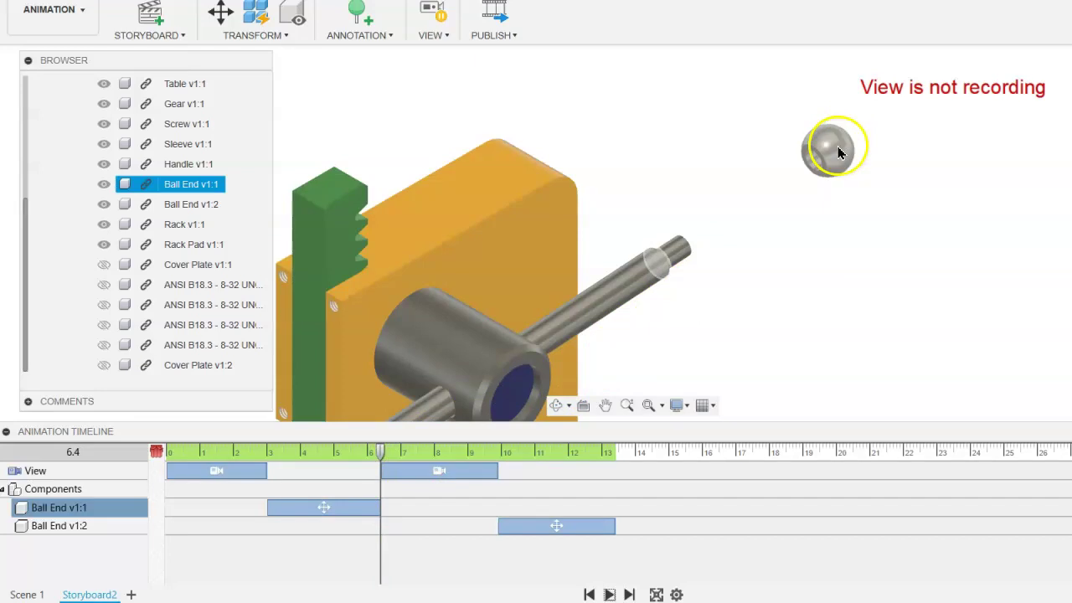
pyautogui.press('Escape')
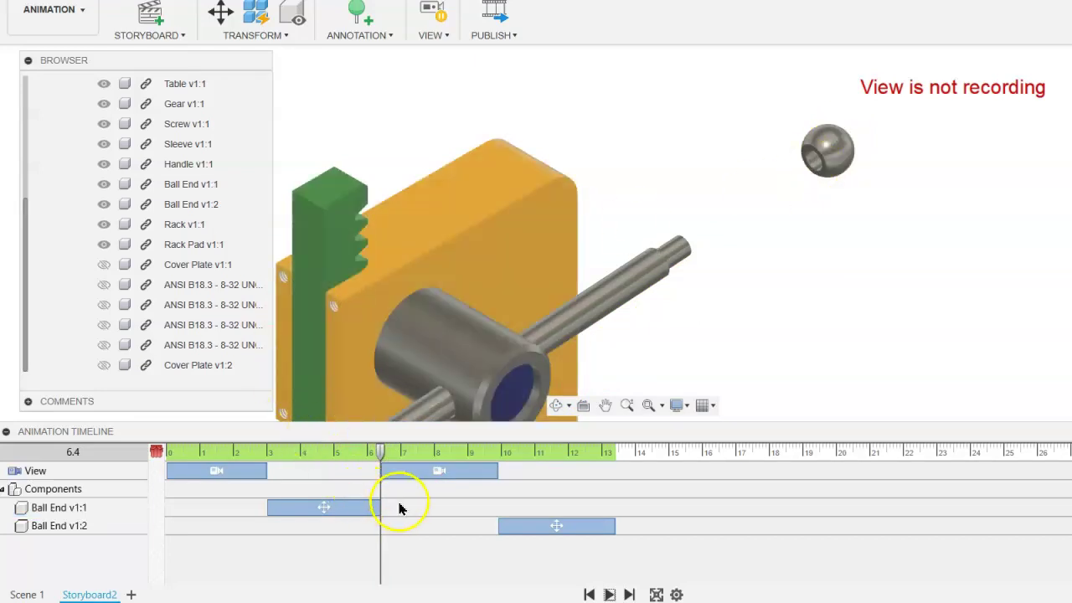
pyautogui.click(820, 153)
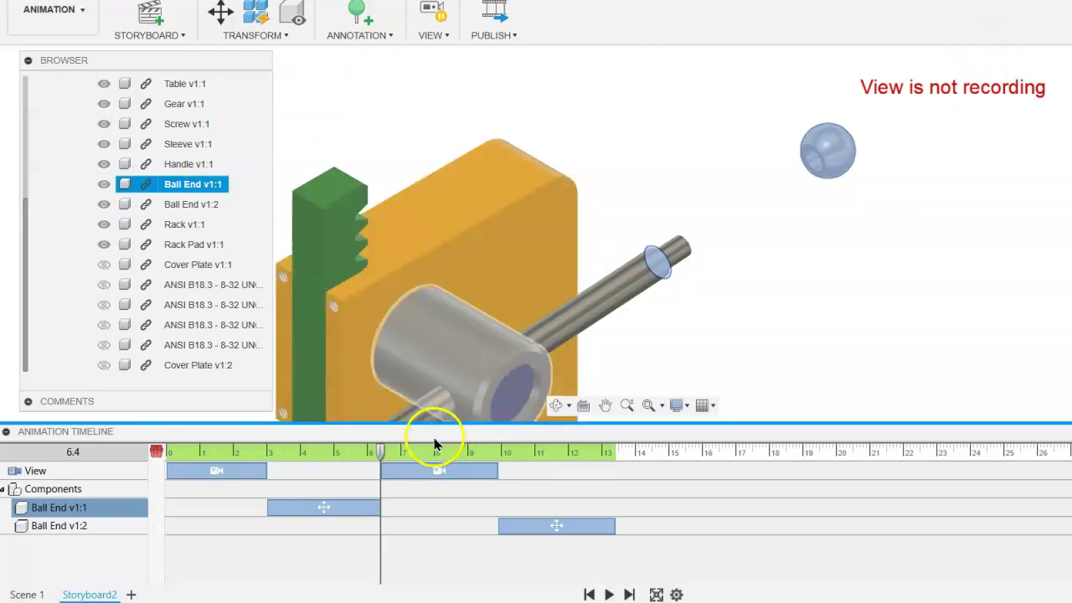
# Hide Ball End v1:1 at 6.4 s, adding a visibility action to the timeline
pyautogui.click(104, 184)
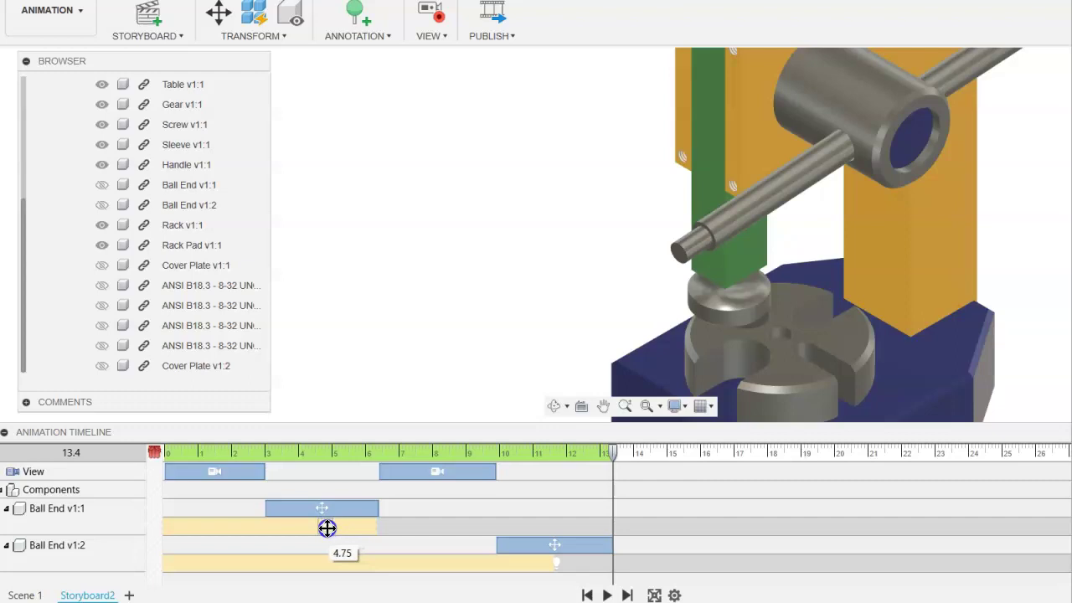
# Give Ball End v1:1's visibility change a 1-second duration
pyautogui.moveTo(326, 528); pyautogui.dragTo(327, 527)
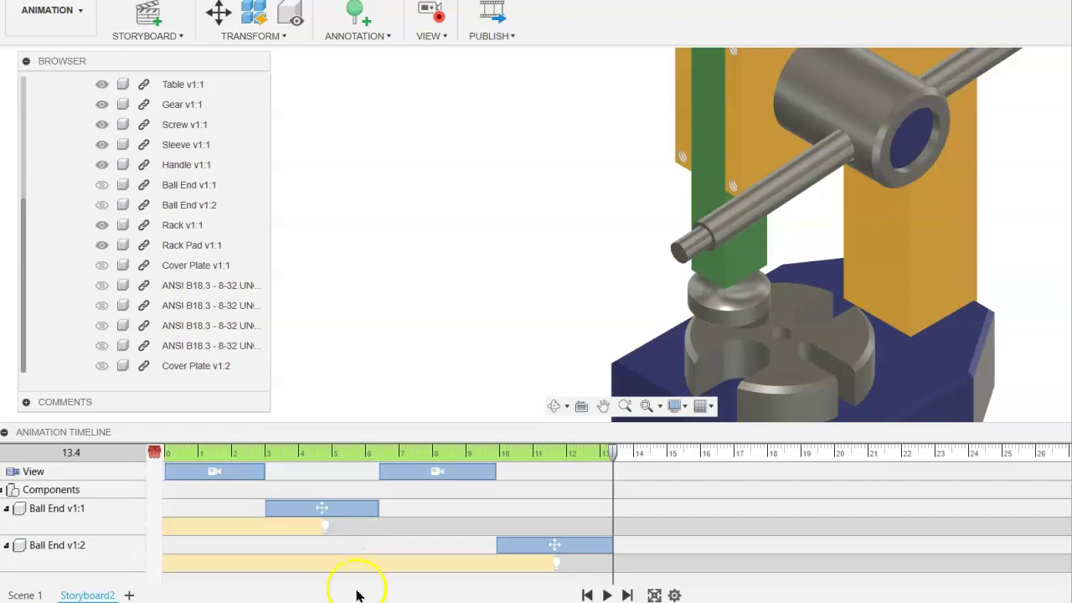
pyautogui.click(325, 527)
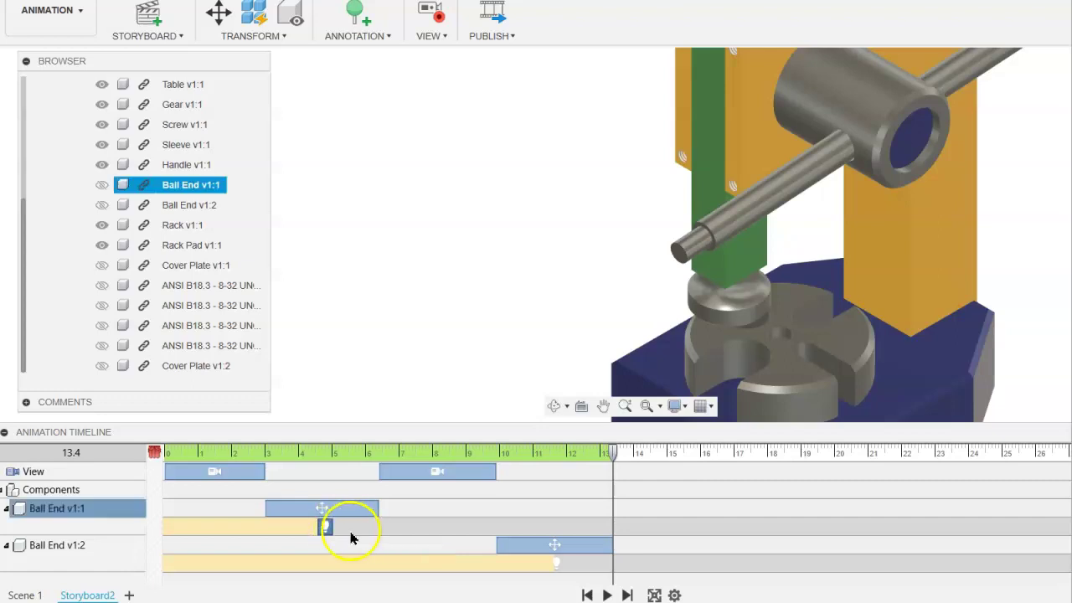
pyautogui.rightClick(324, 525)
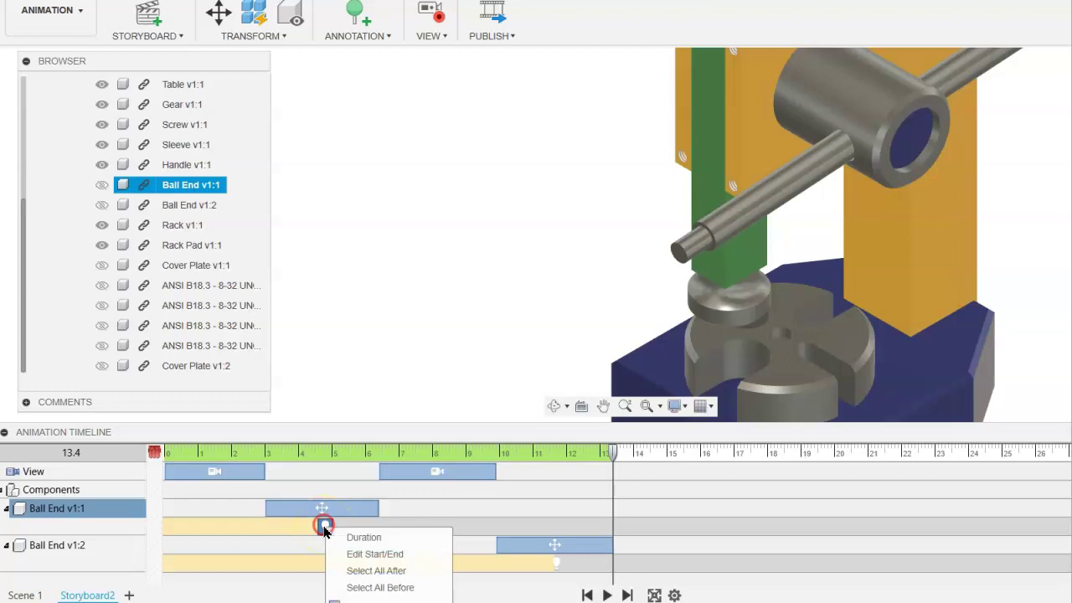
pyautogui.click(367, 540)
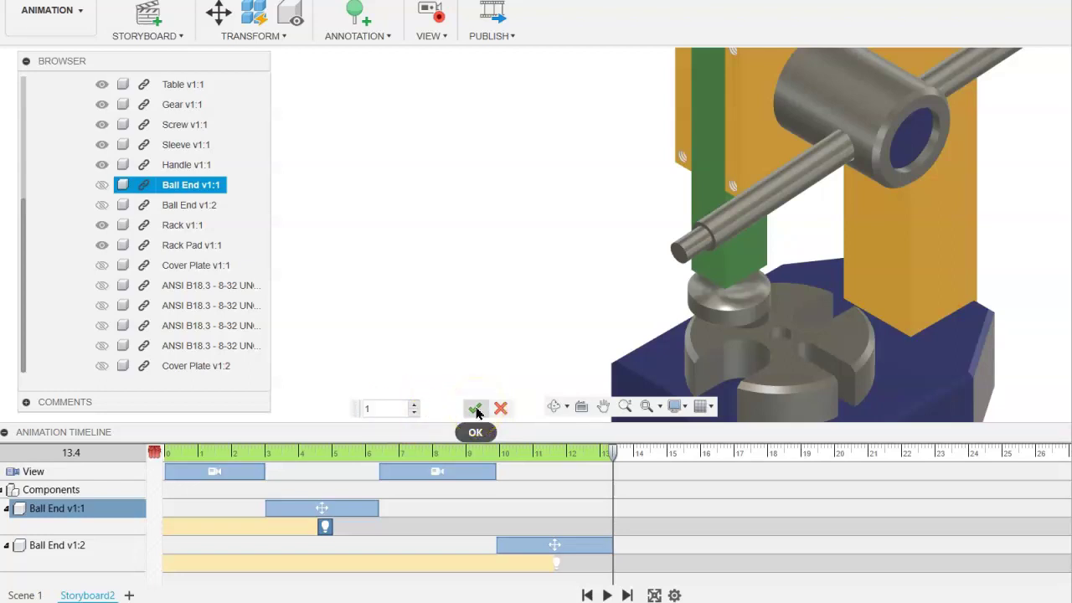
pyautogui.click(475, 412)
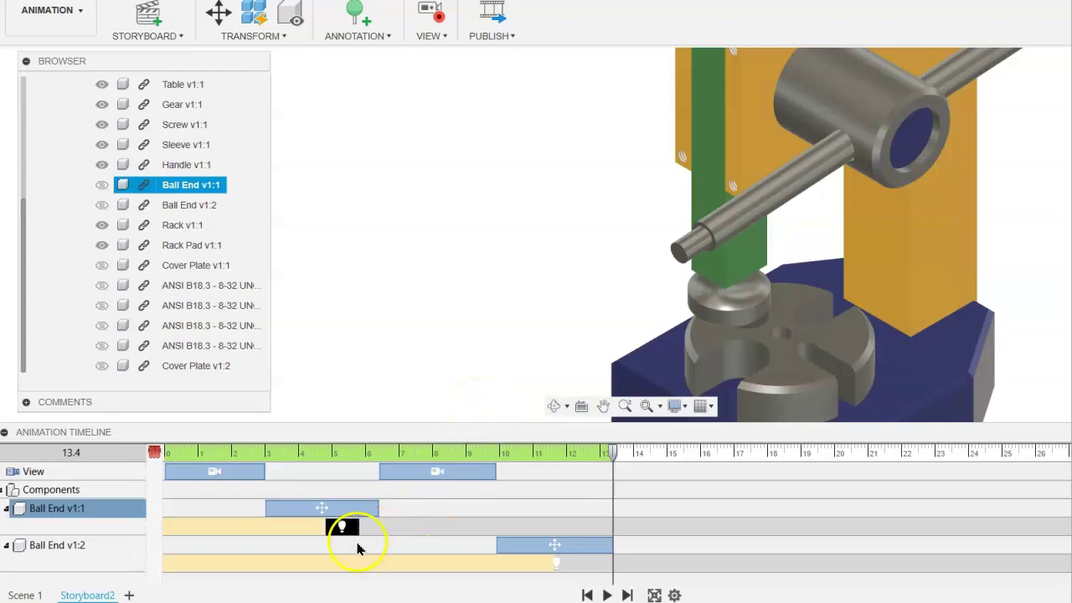
# Start the fade at about 4.45 s and play back from 4.2 s to preview
pyautogui.moveTo(345, 524); pyautogui.dragTo(332, 527)
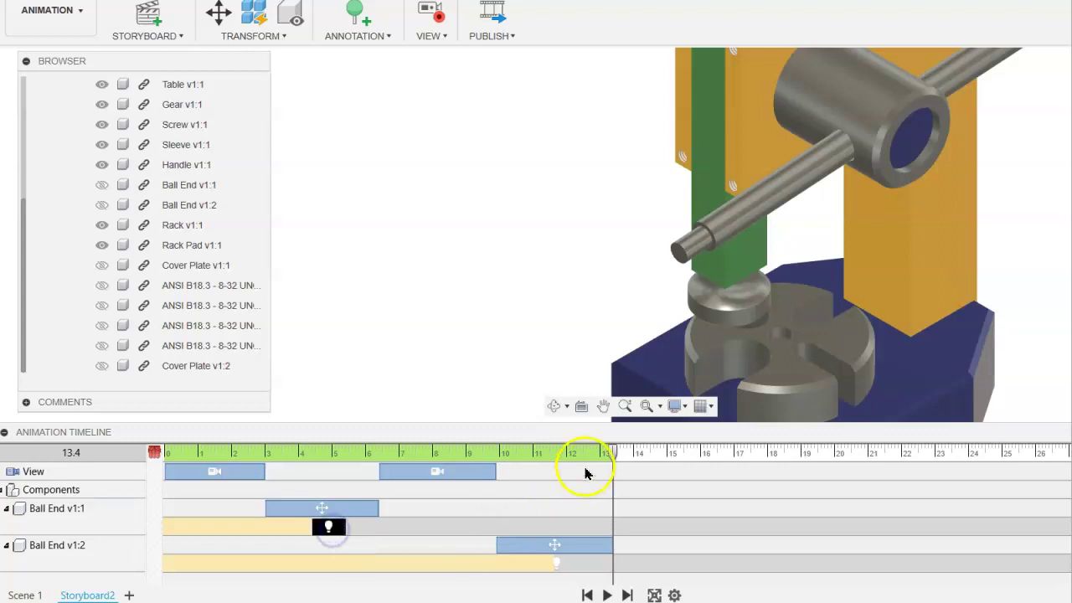
pyautogui.moveTo(612, 456); pyautogui.dragTo(298, 456)
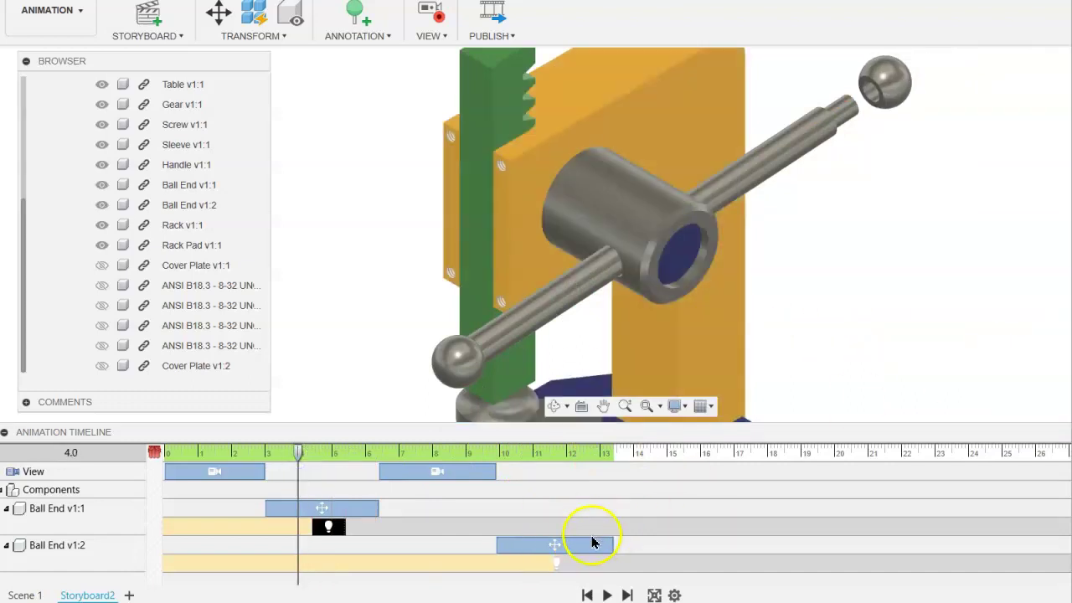
pyautogui.click(607, 595)
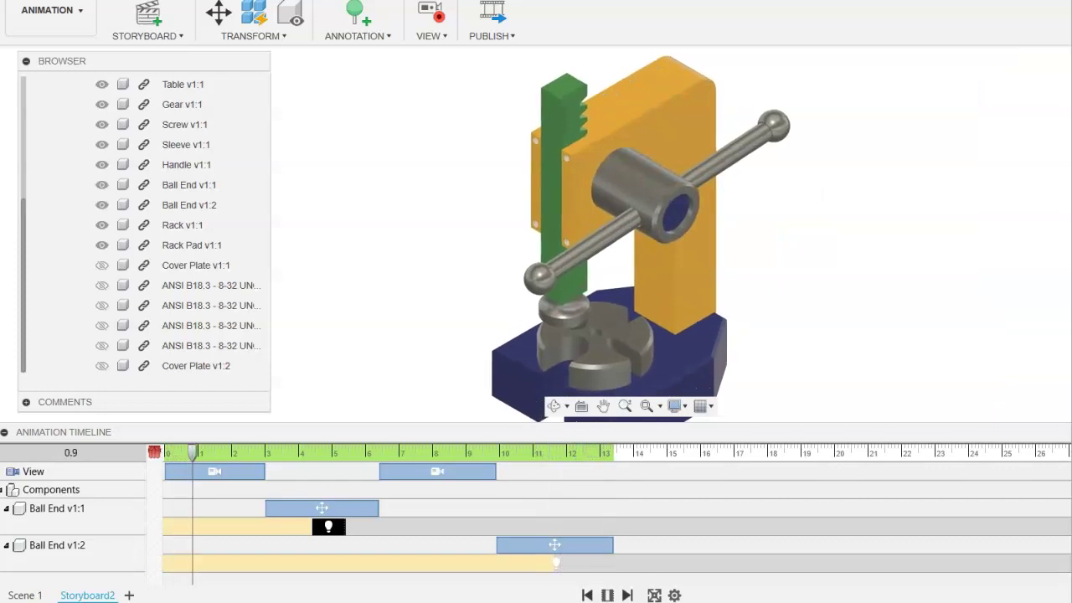
# Change the Ball End v1:2 fade-out action's duration to 1 second
pyautogui.click(559, 566)
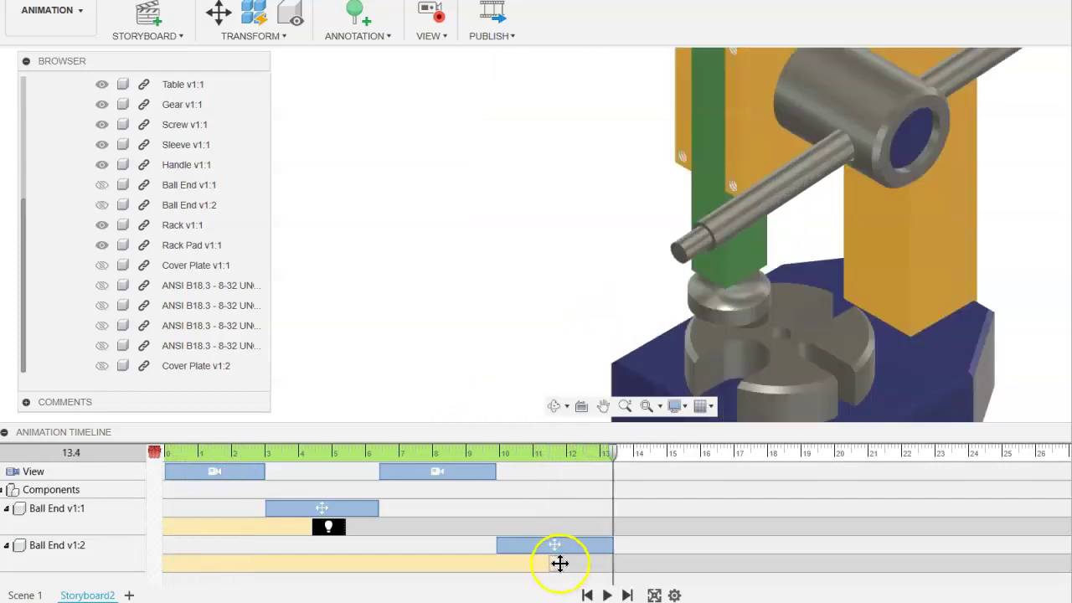
pyautogui.click(558, 563)
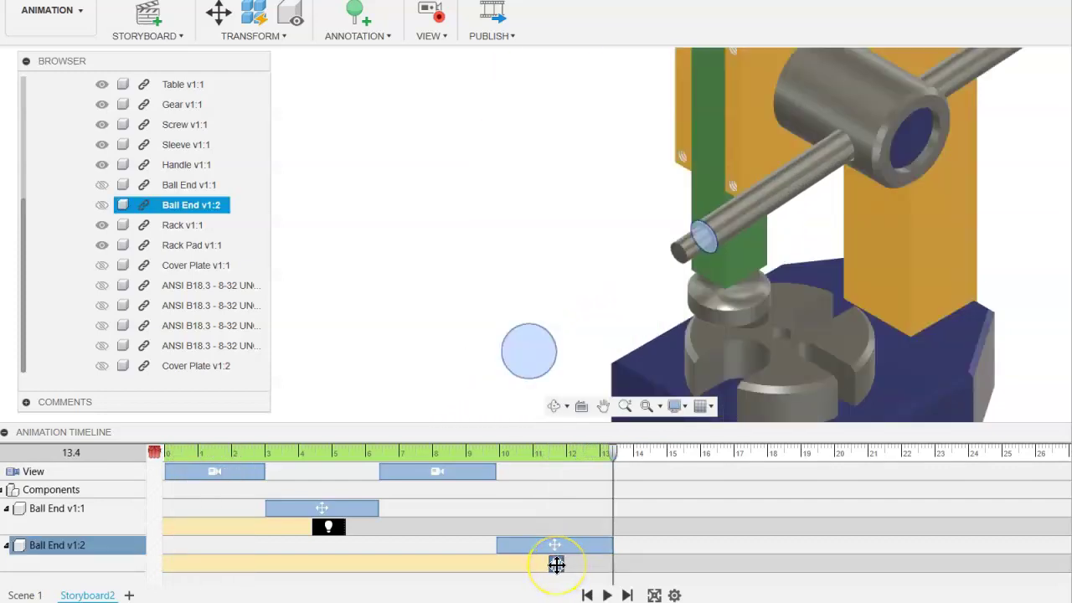
pyautogui.rightClick(556, 565)
pyautogui.click(599, 488)
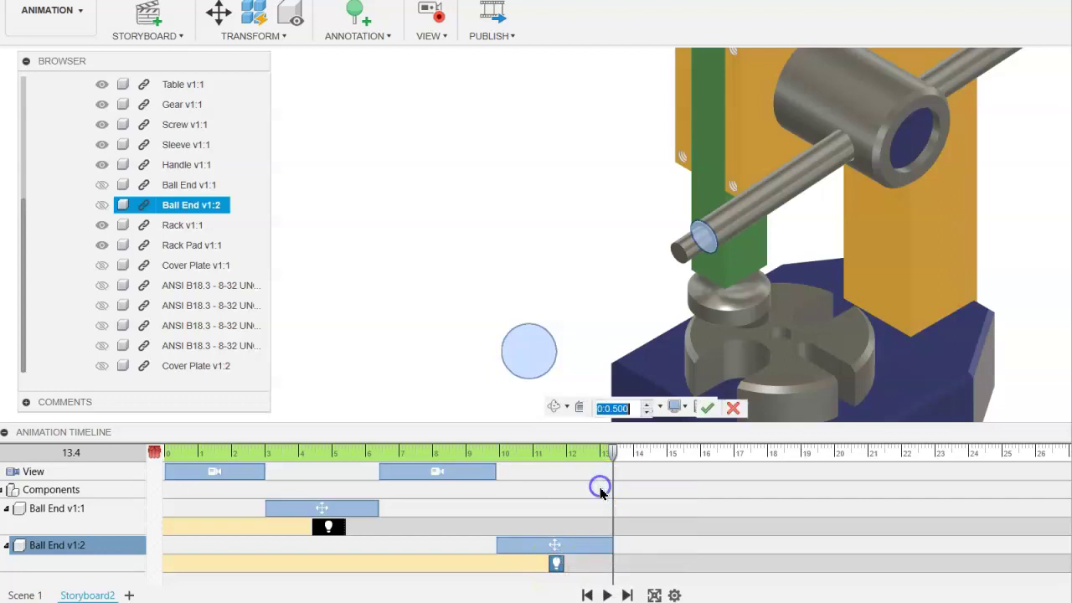
pyautogui.click(613, 423)
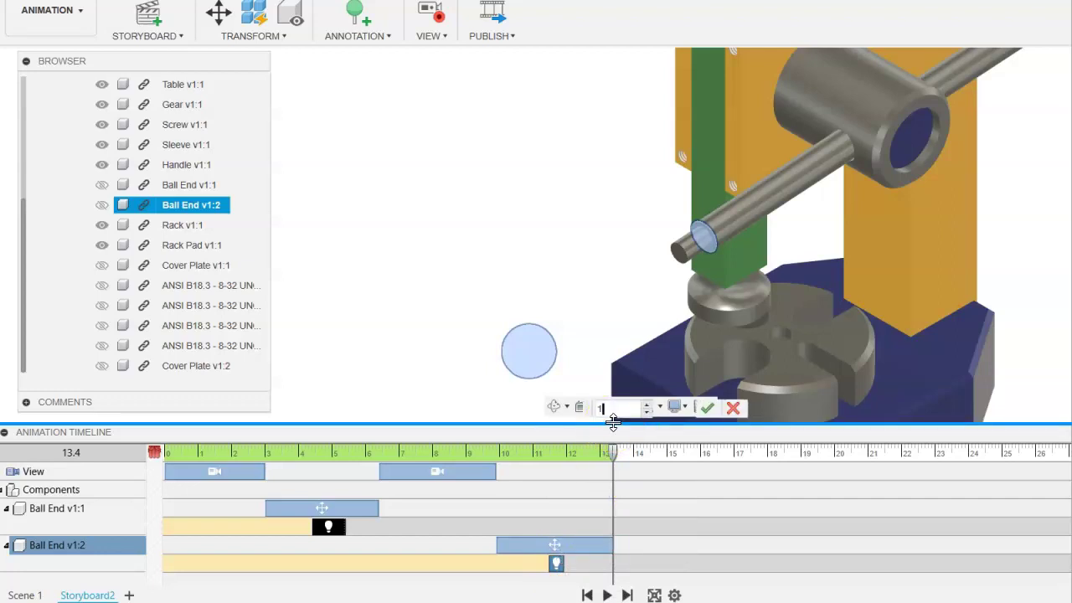
pyautogui.write('1')
pyautogui.click(706, 407)
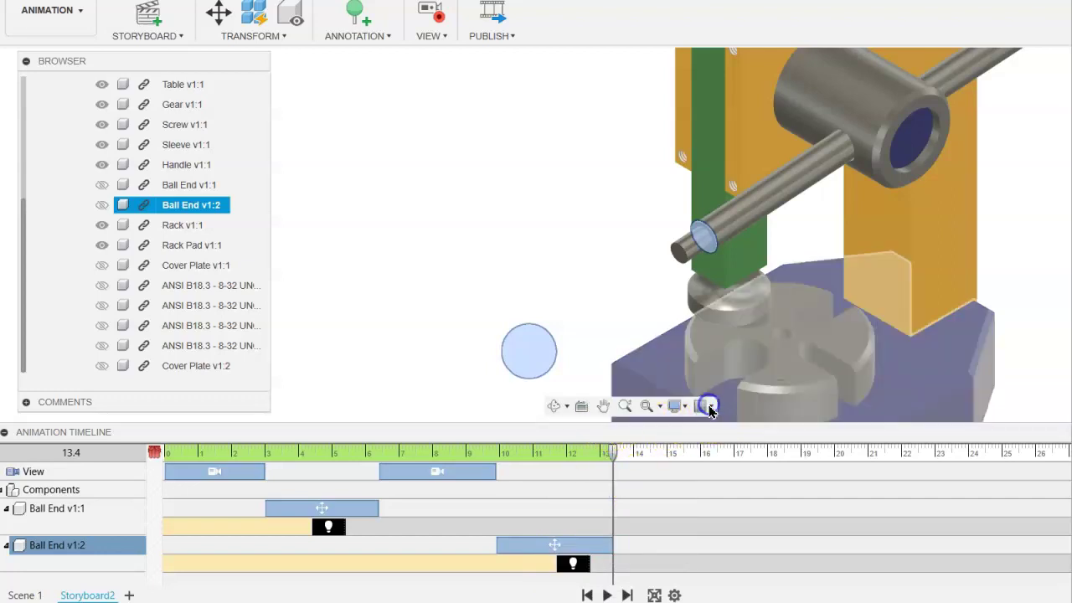
# Play the storyboard from 10.3 s to preview the ball end sliding off and fading
pyautogui.click(558, 563)
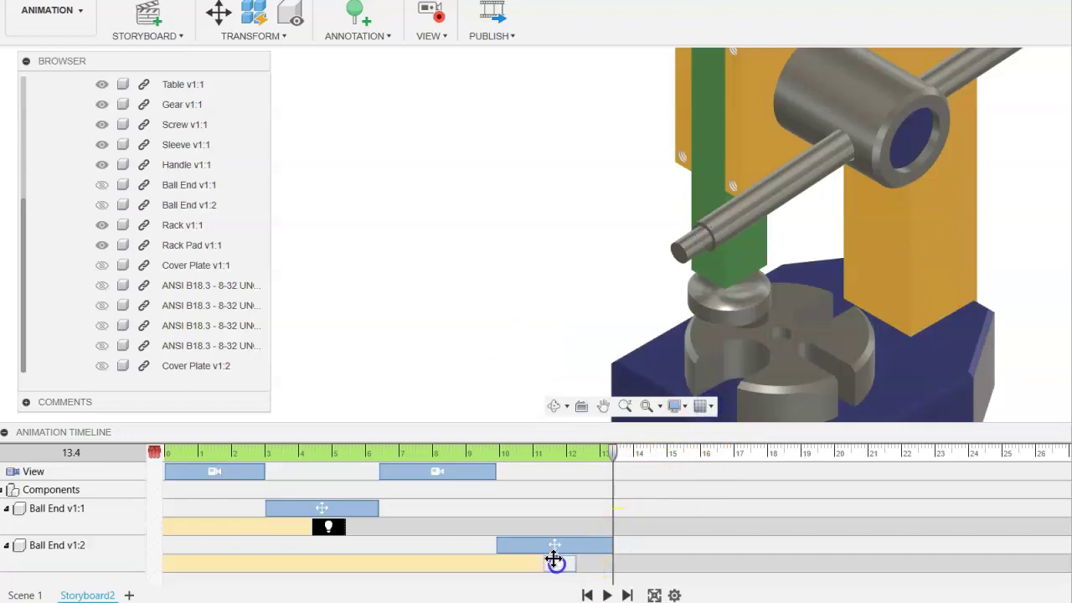
pyautogui.click(512, 452)
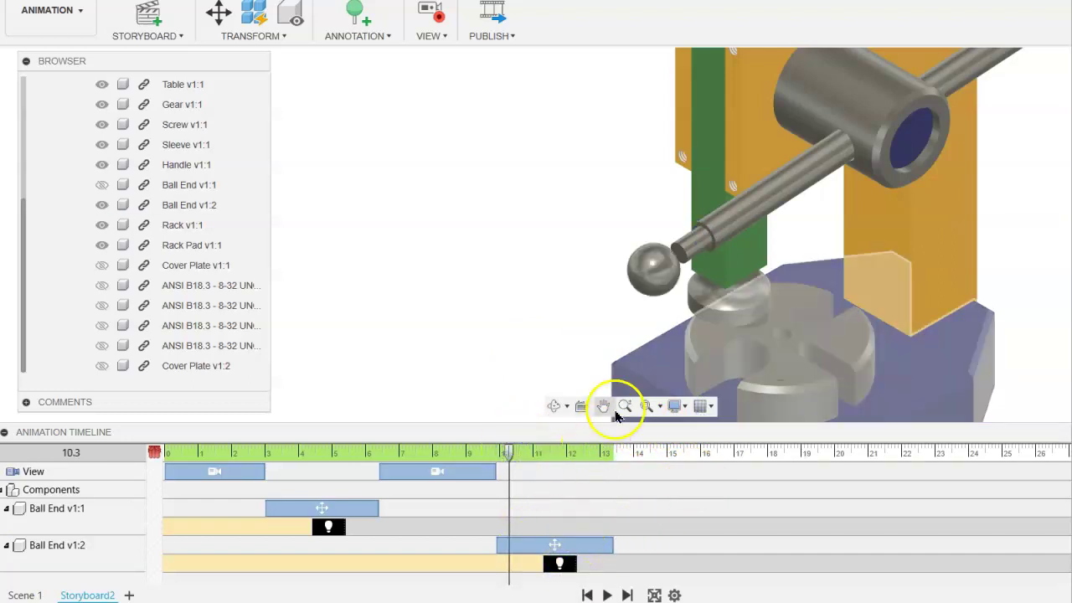
pyautogui.click(605, 594)
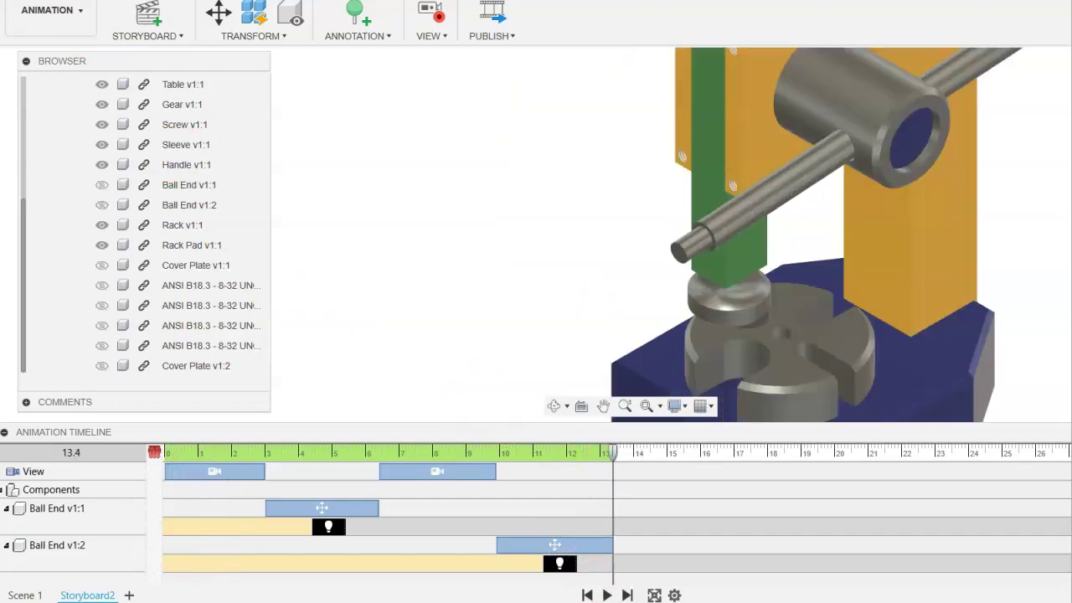
# At 15.7 s, zoom out and pan to frame the whole press, then move the playhead to 18.2 s
pyautogui.moveTo(612, 453); pyautogui.dragTo(709, 453)
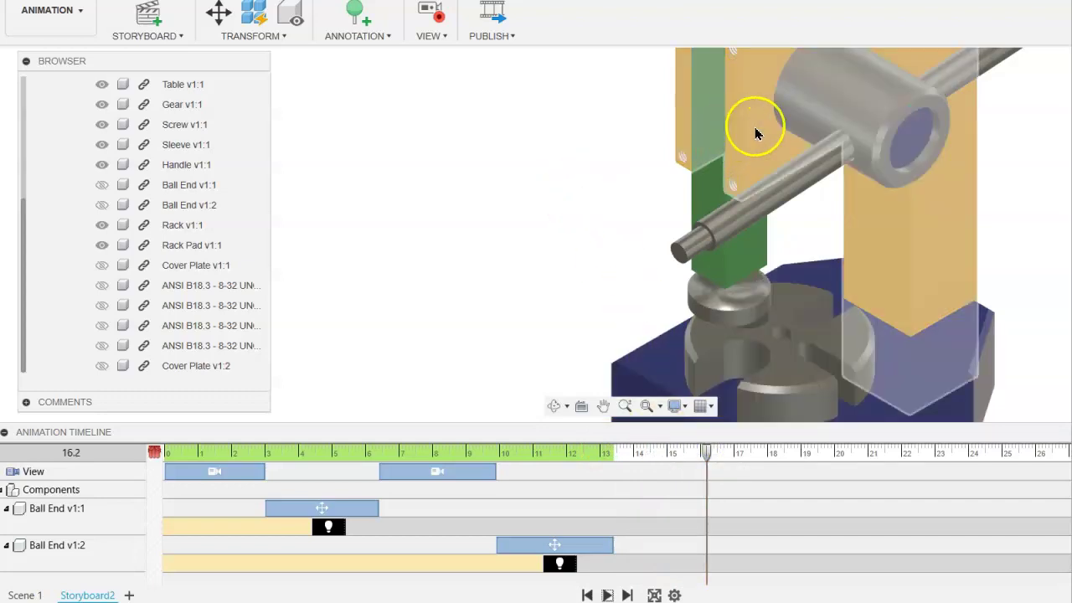
pyautogui.scroll(-5, 755, 134)
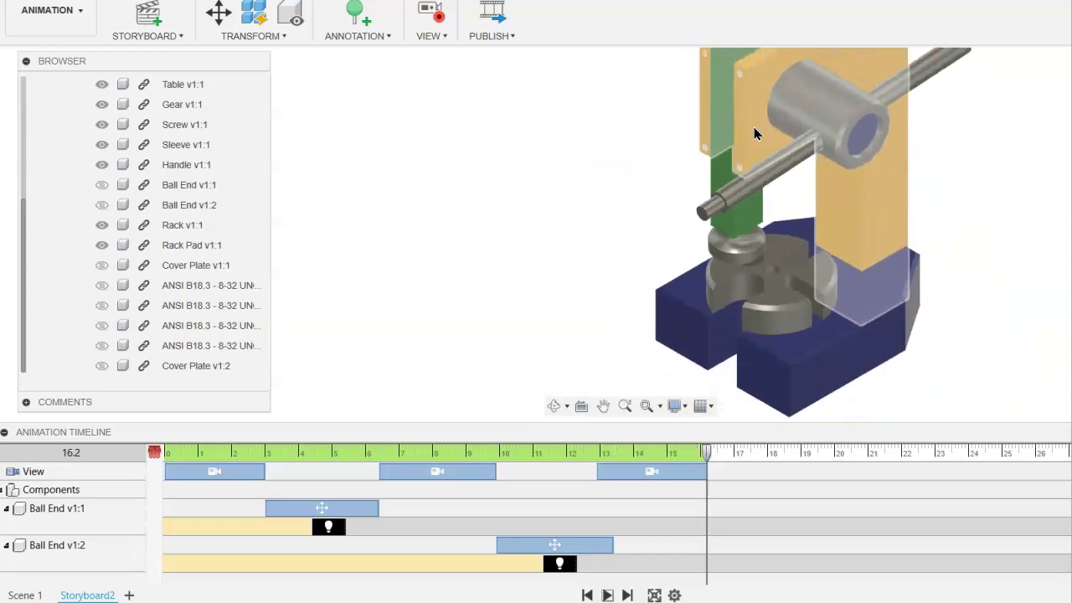
pyautogui.click(780, 134)
pyautogui.moveTo(780, 134); pyautogui.dragTo(684, 198, button='middle')
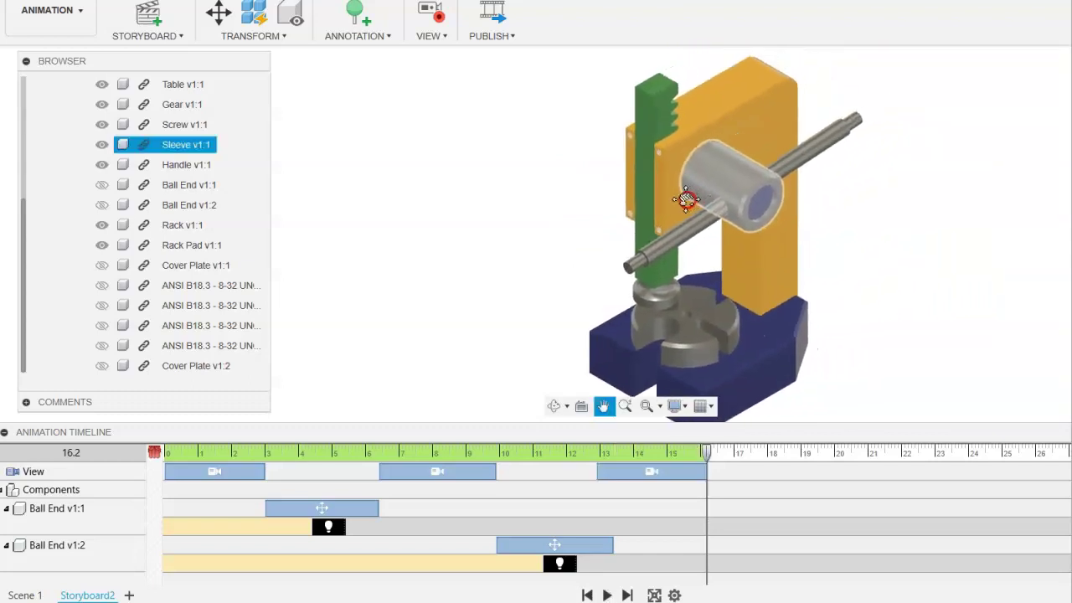
pyautogui.click(712, 208)
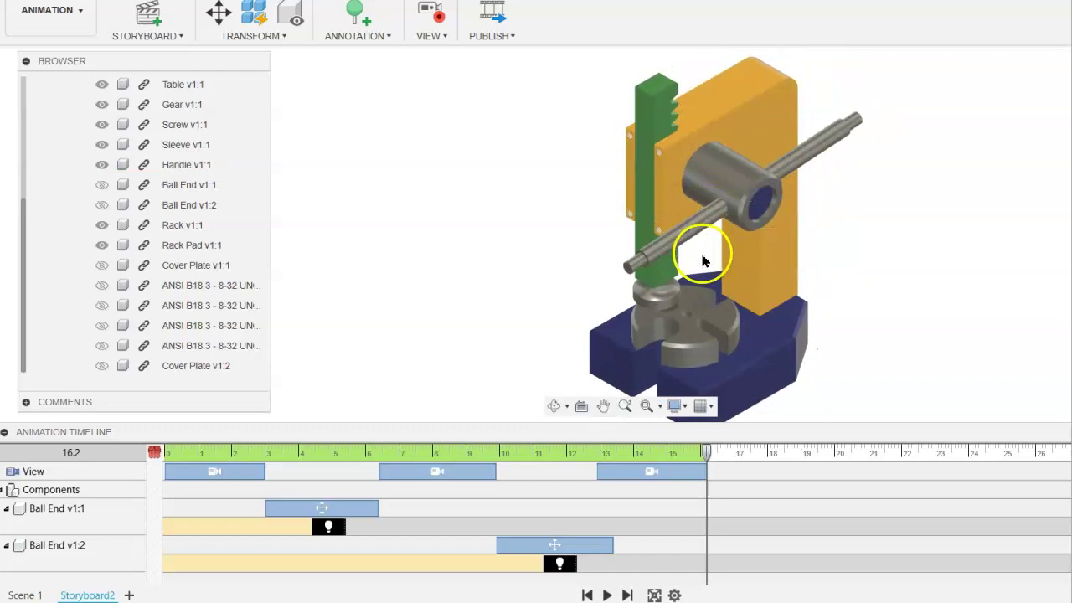
pyautogui.click(725, 384)
pyautogui.click(707, 454)
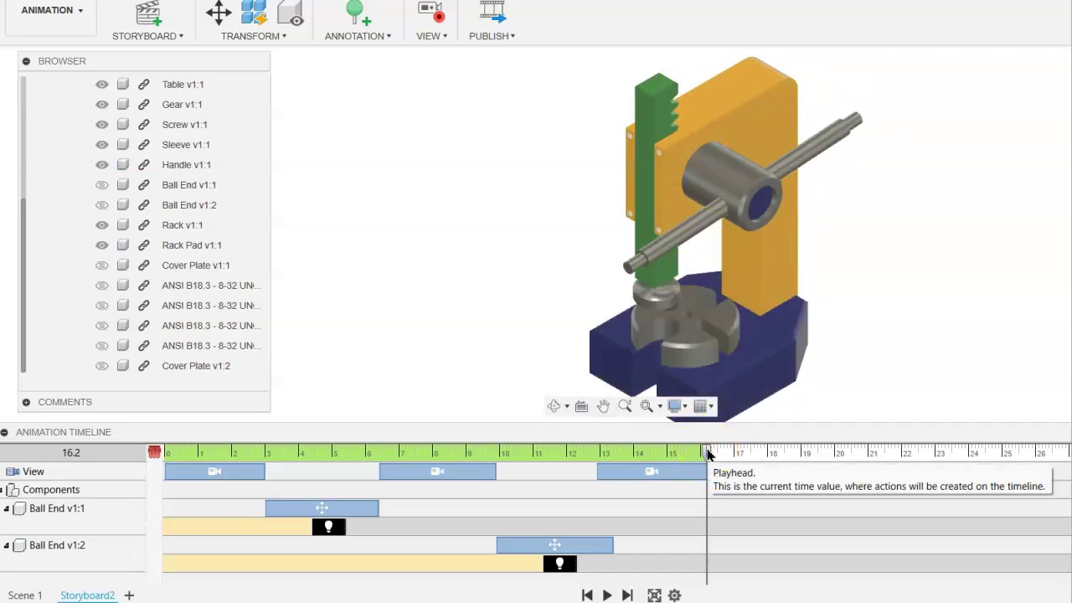
pyautogui.moveTo(707, 453); pyautogui.dragTo(801, 446)
# Slide Handle v1:1 out of the sleeve by -5.256 in along Z
pyautogui.click(687, 243)
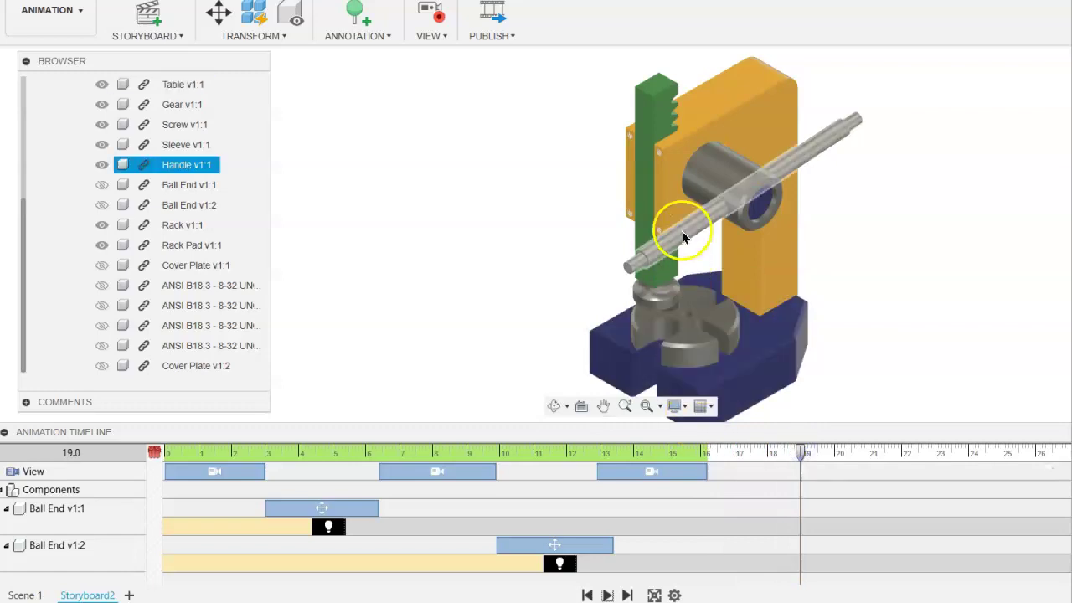
pyautogui.click(218, 21)
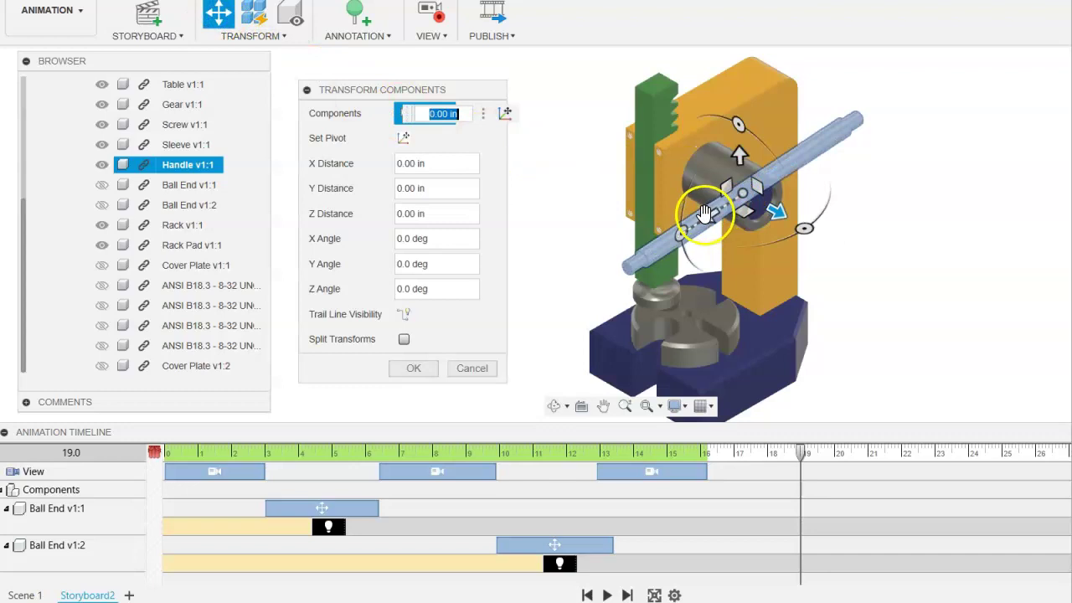
pyautogui.moveTo(704, 214); pyautogui.dragTo(914, 92)
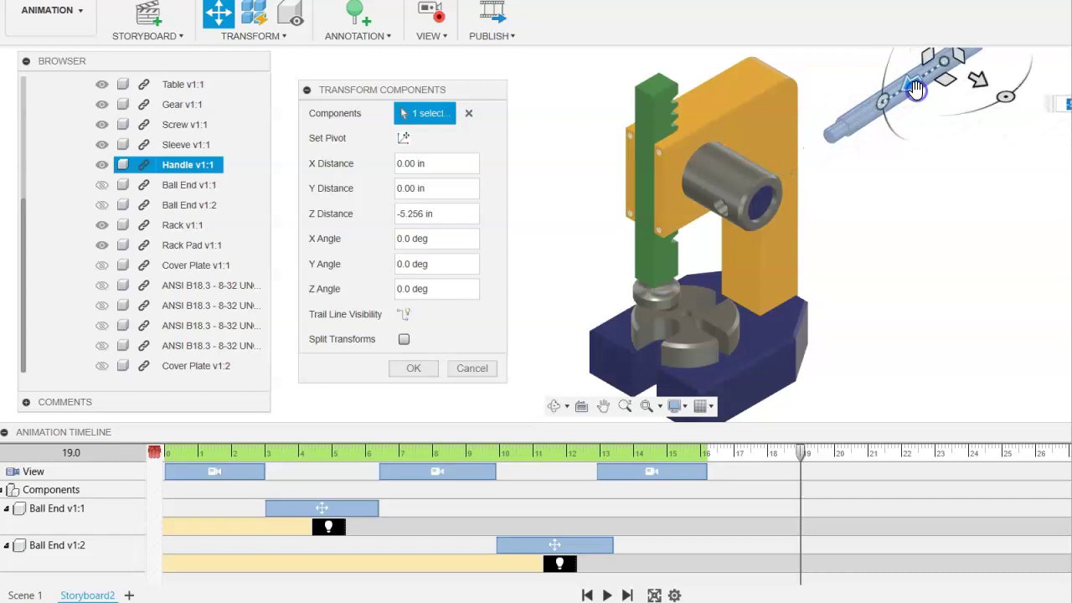
pyautogui.click(415, 370)
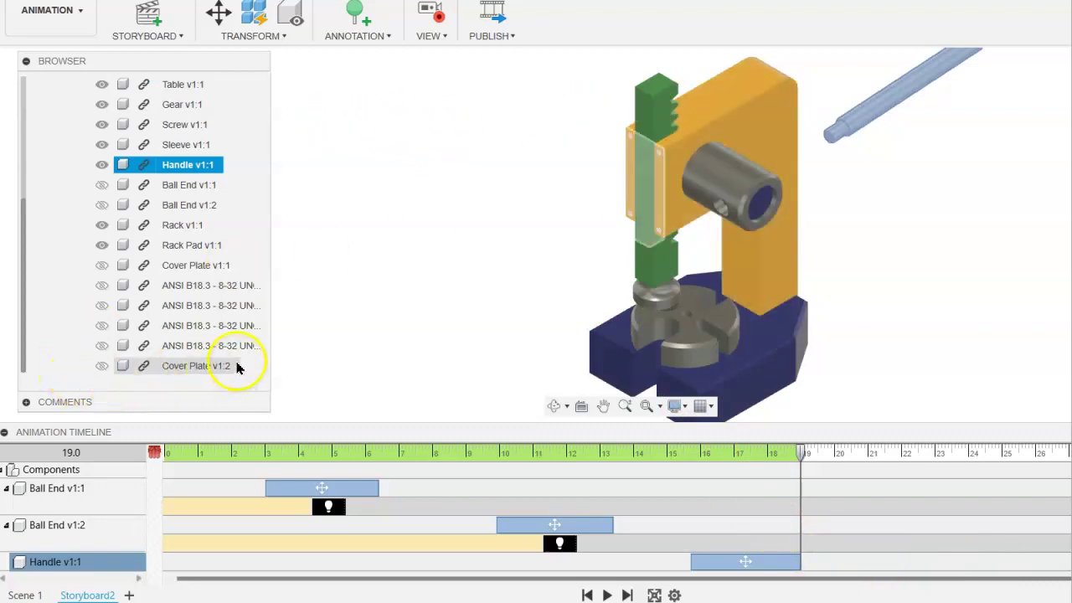
# Add a fade-out action for Handle v1:1 lasting 1 second
pyautogui.click(101, 167)
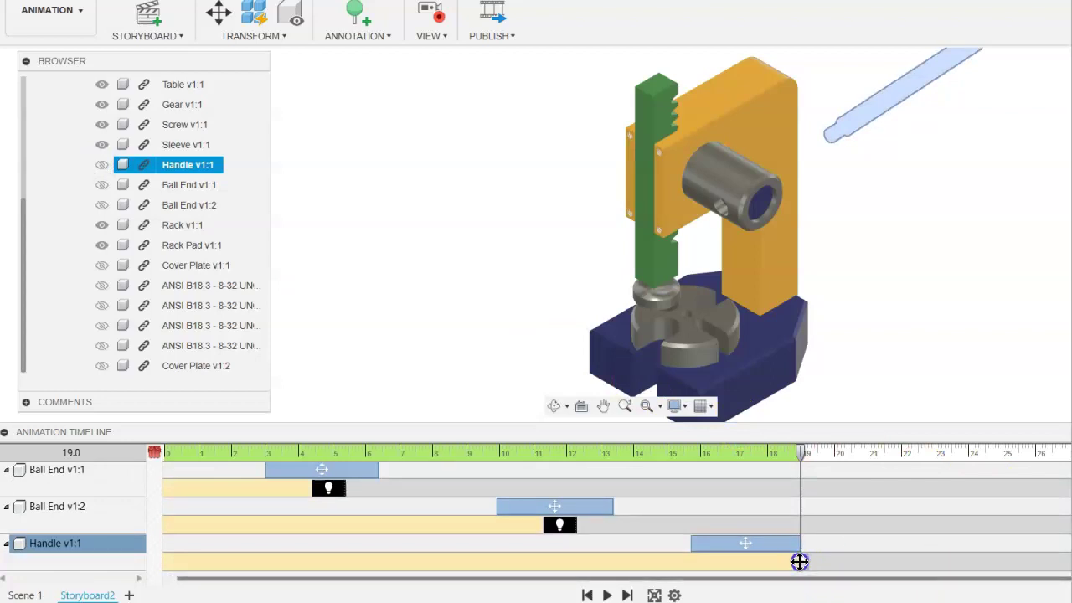
pyautogui.click(747, 565)
pyautogui.click(748, 562)
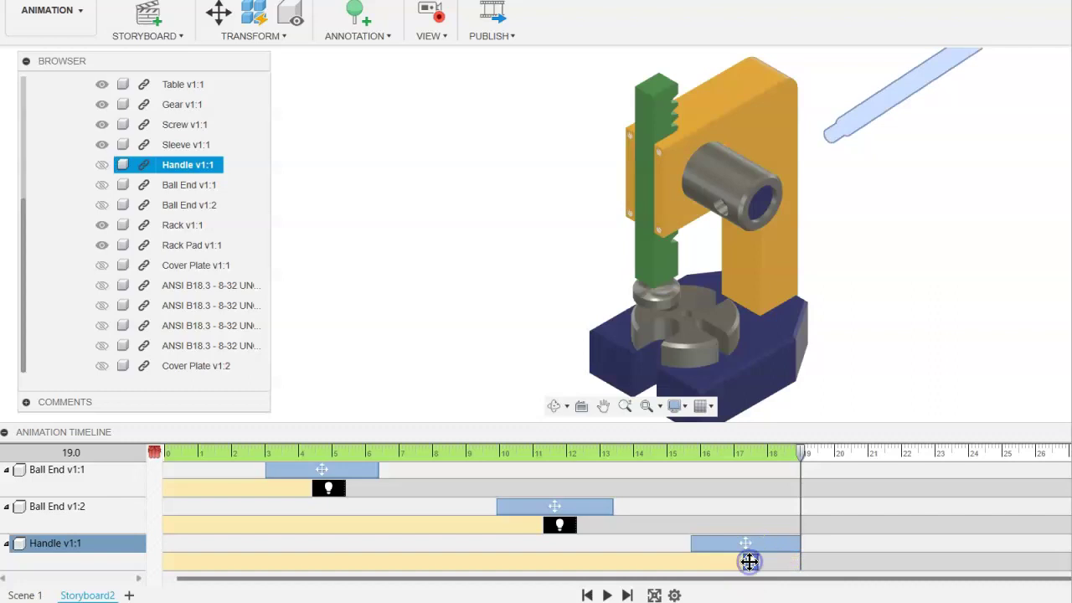
pyautogui.rightClick(749, 561)
pyautogui.click(791, 483)
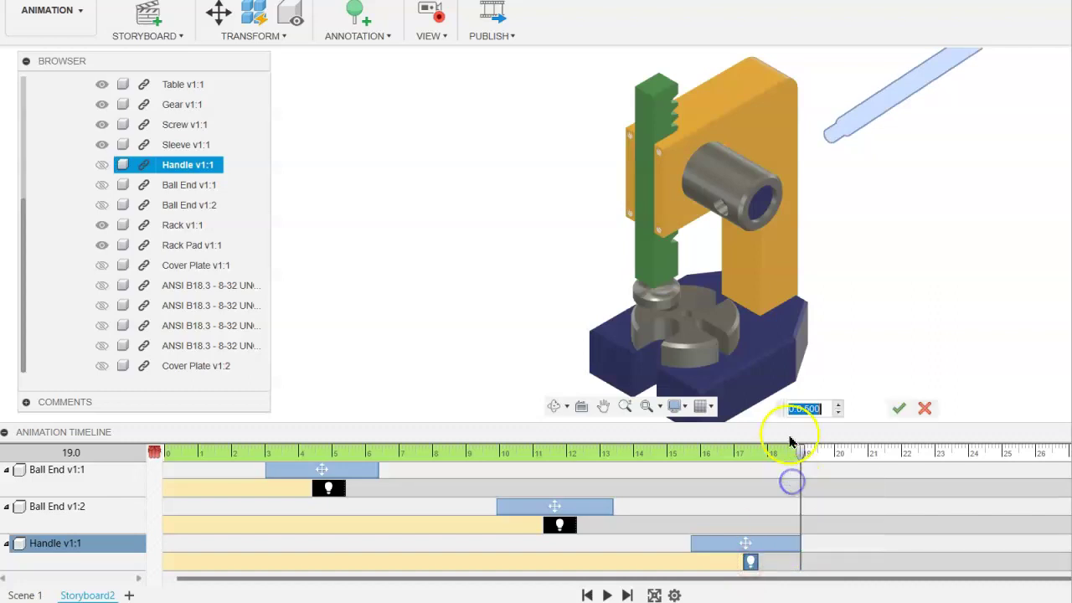
pyautogui.press('Return')
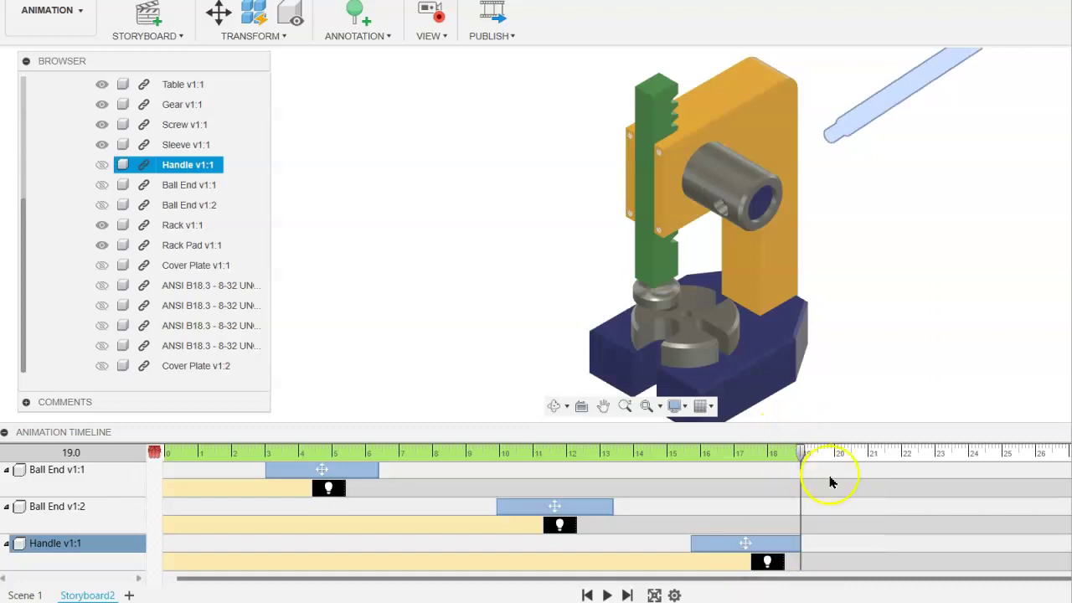
# Play the storyboard from about 15 s to preview the handle sliding out and fading
pyautogui.click(750, 565)
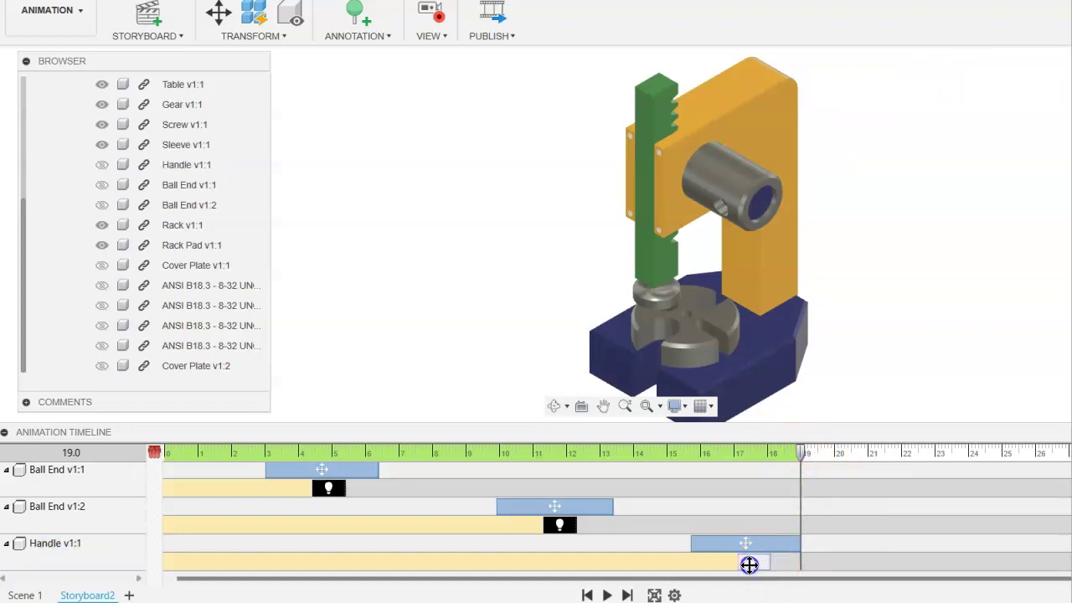
pyautogui.moveTo(807, 449); pyautogui.dragTo(674, 467)
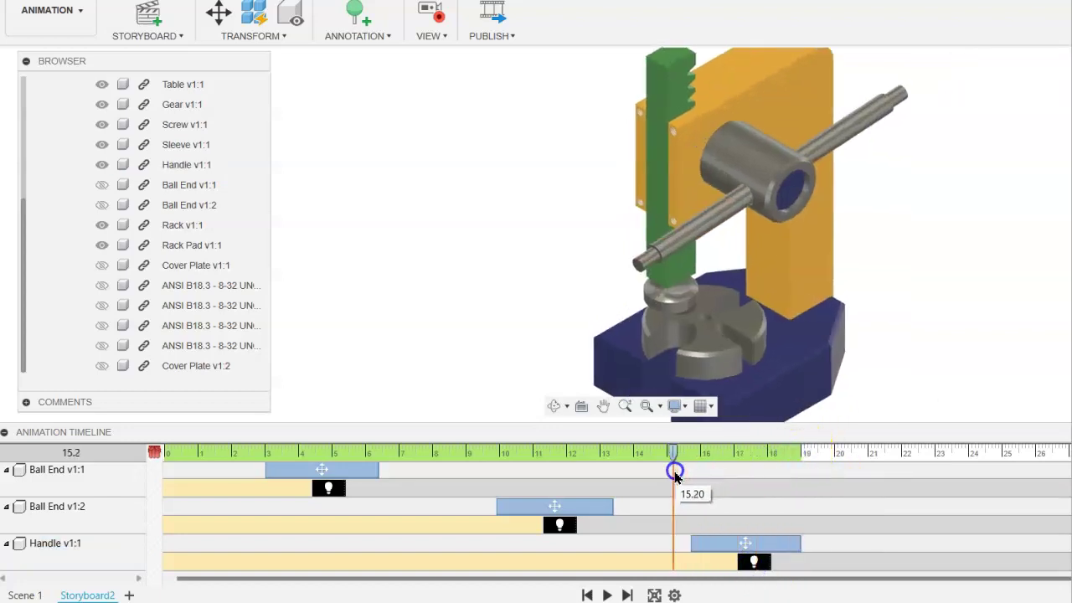
pyautogui.click(607, 595)
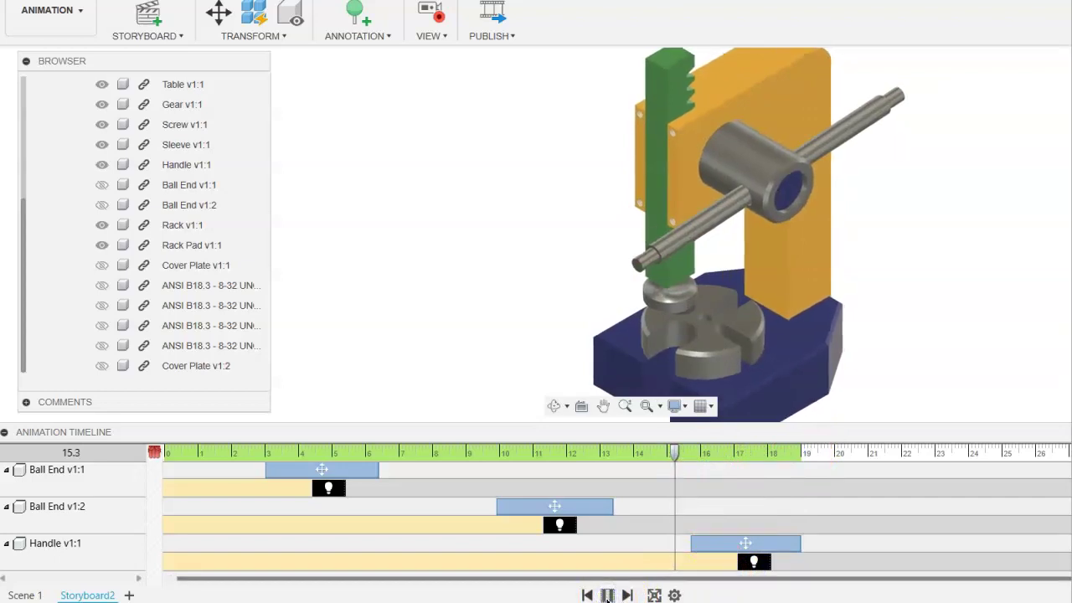